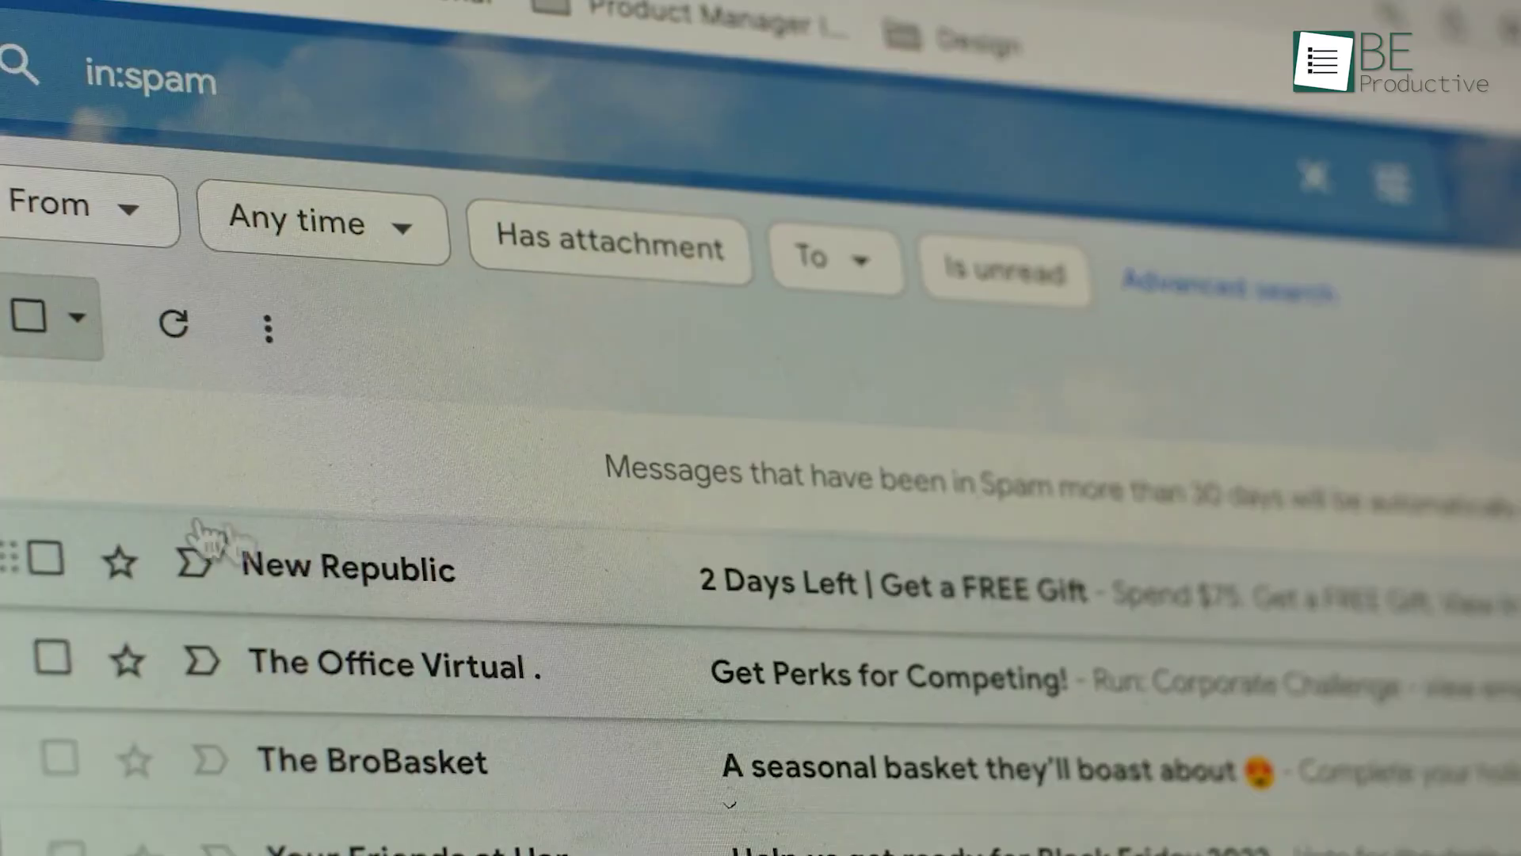
Step: Select the New Republic and The Office Virtual spam messages
click(45, 559)
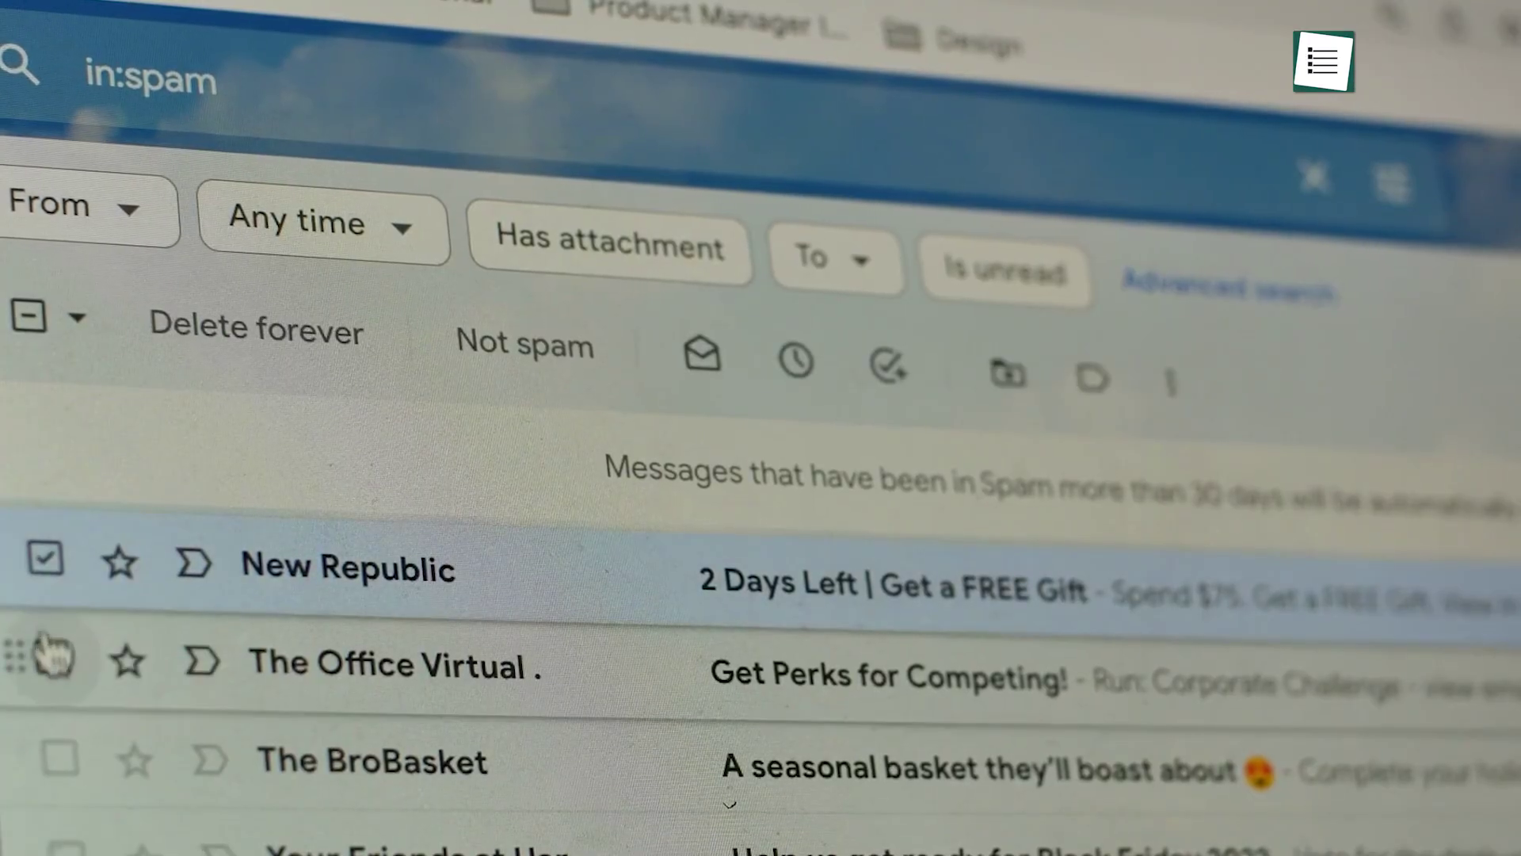
click(51, 656)
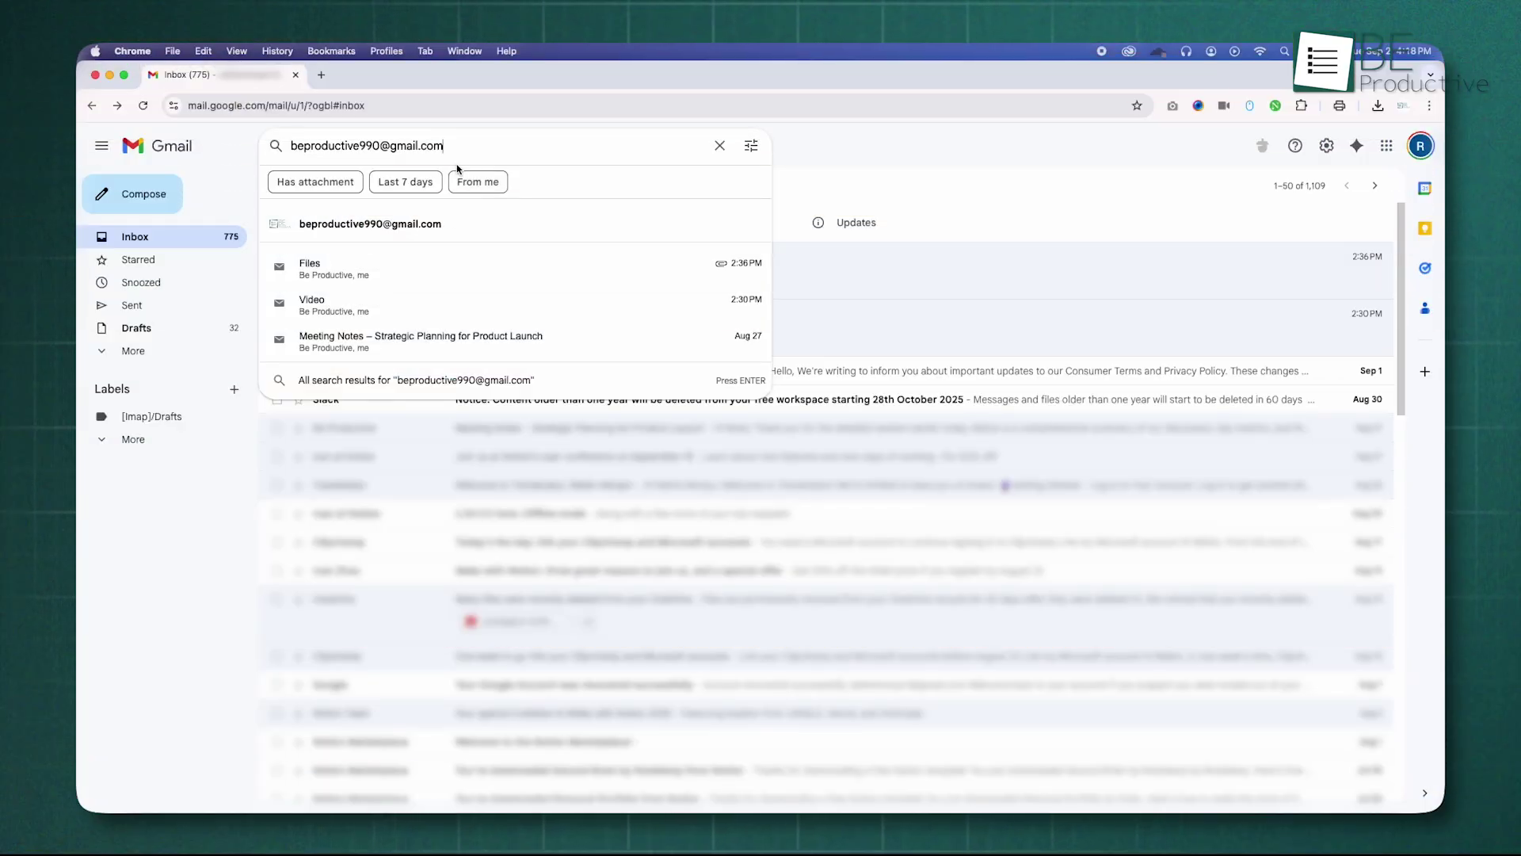
Step: Search for the account's own address with an extra period inserted after 'be'
click(314, 147)
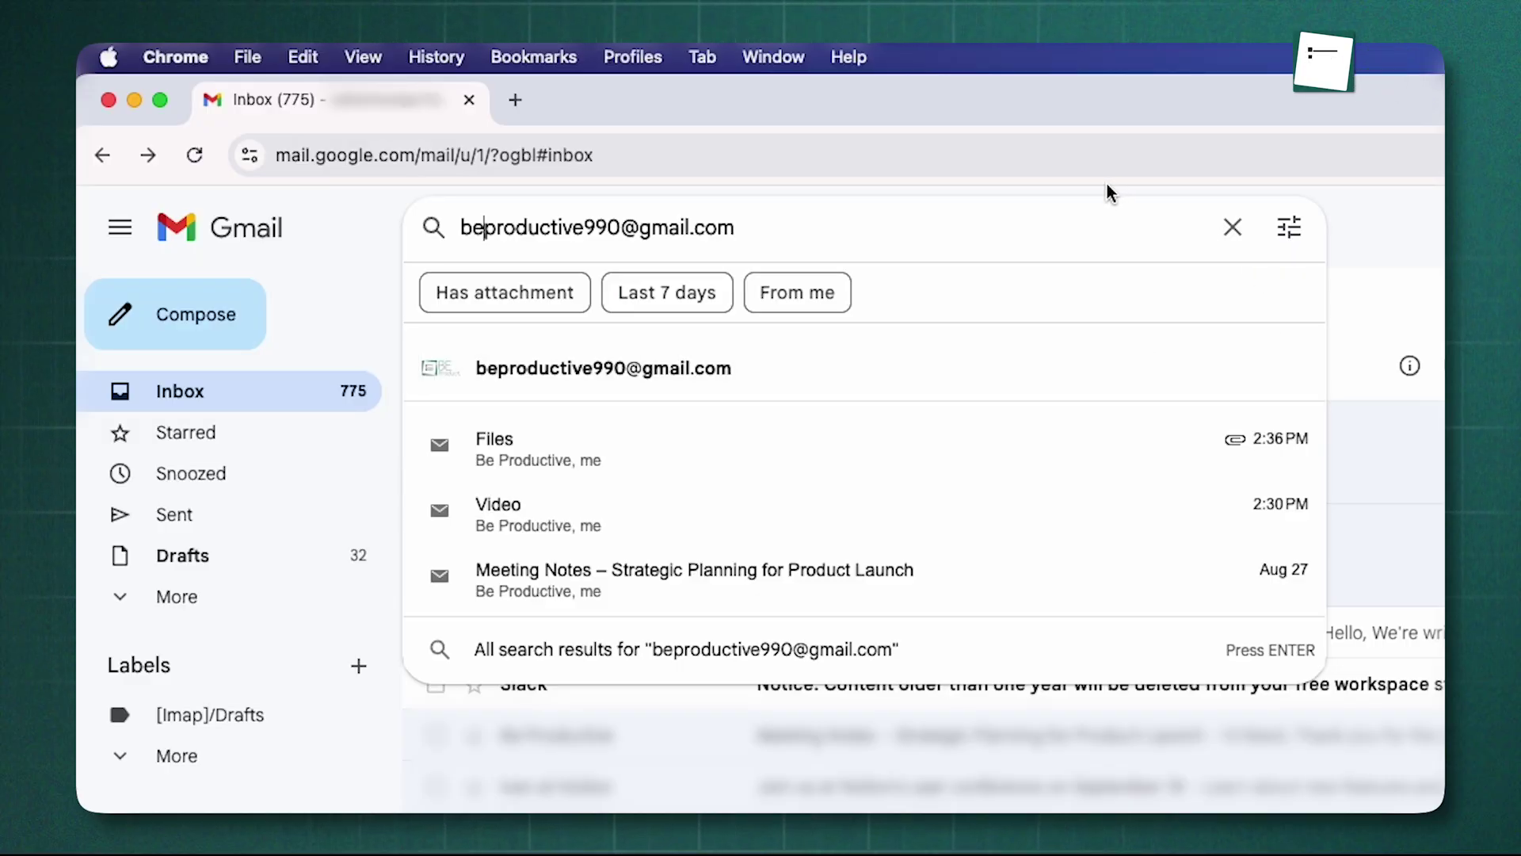
text(.)
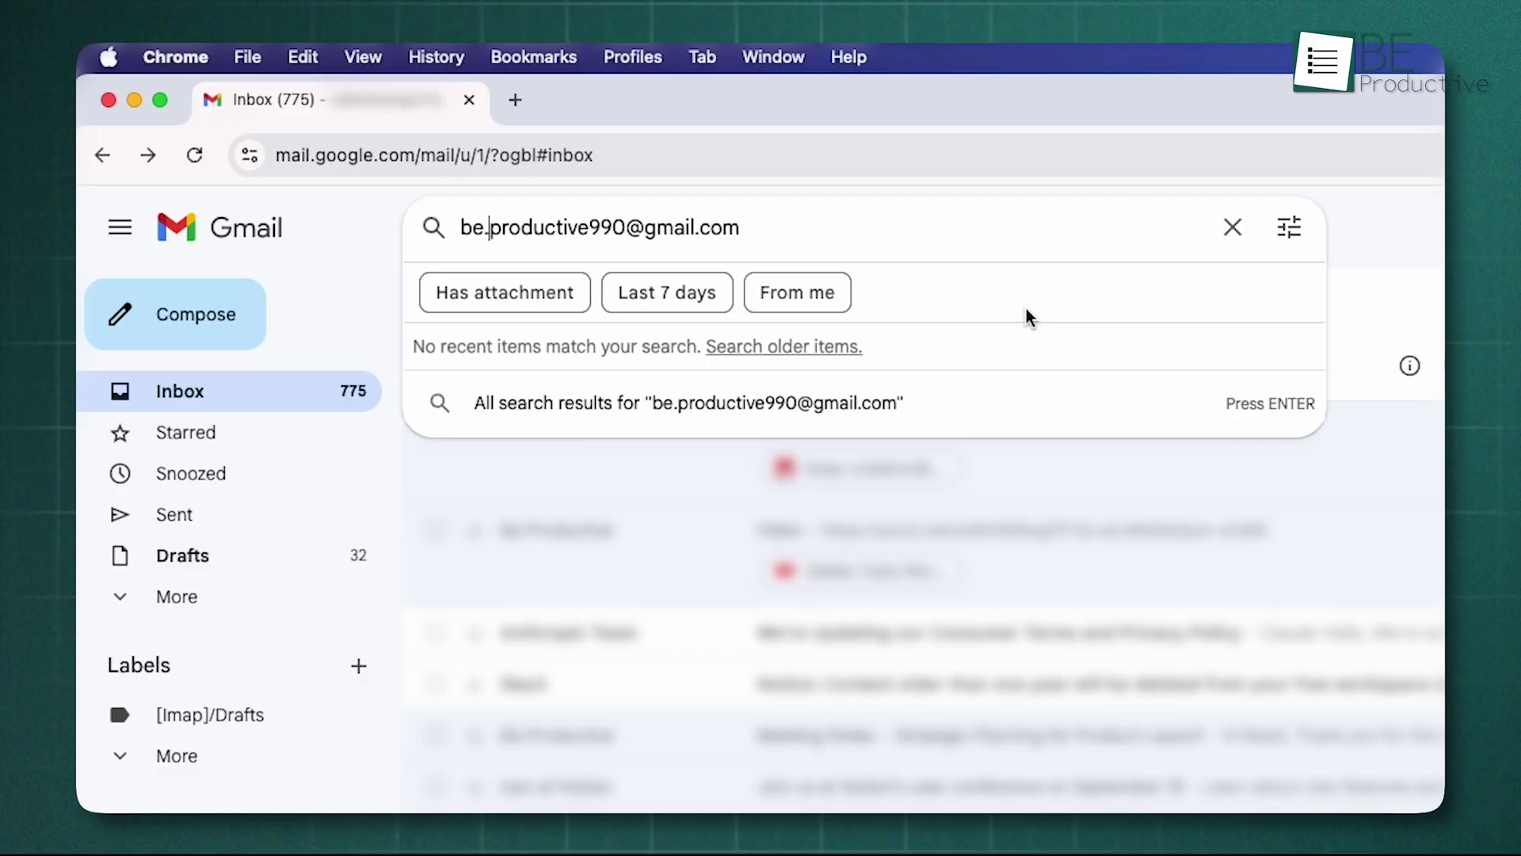
key(Return)
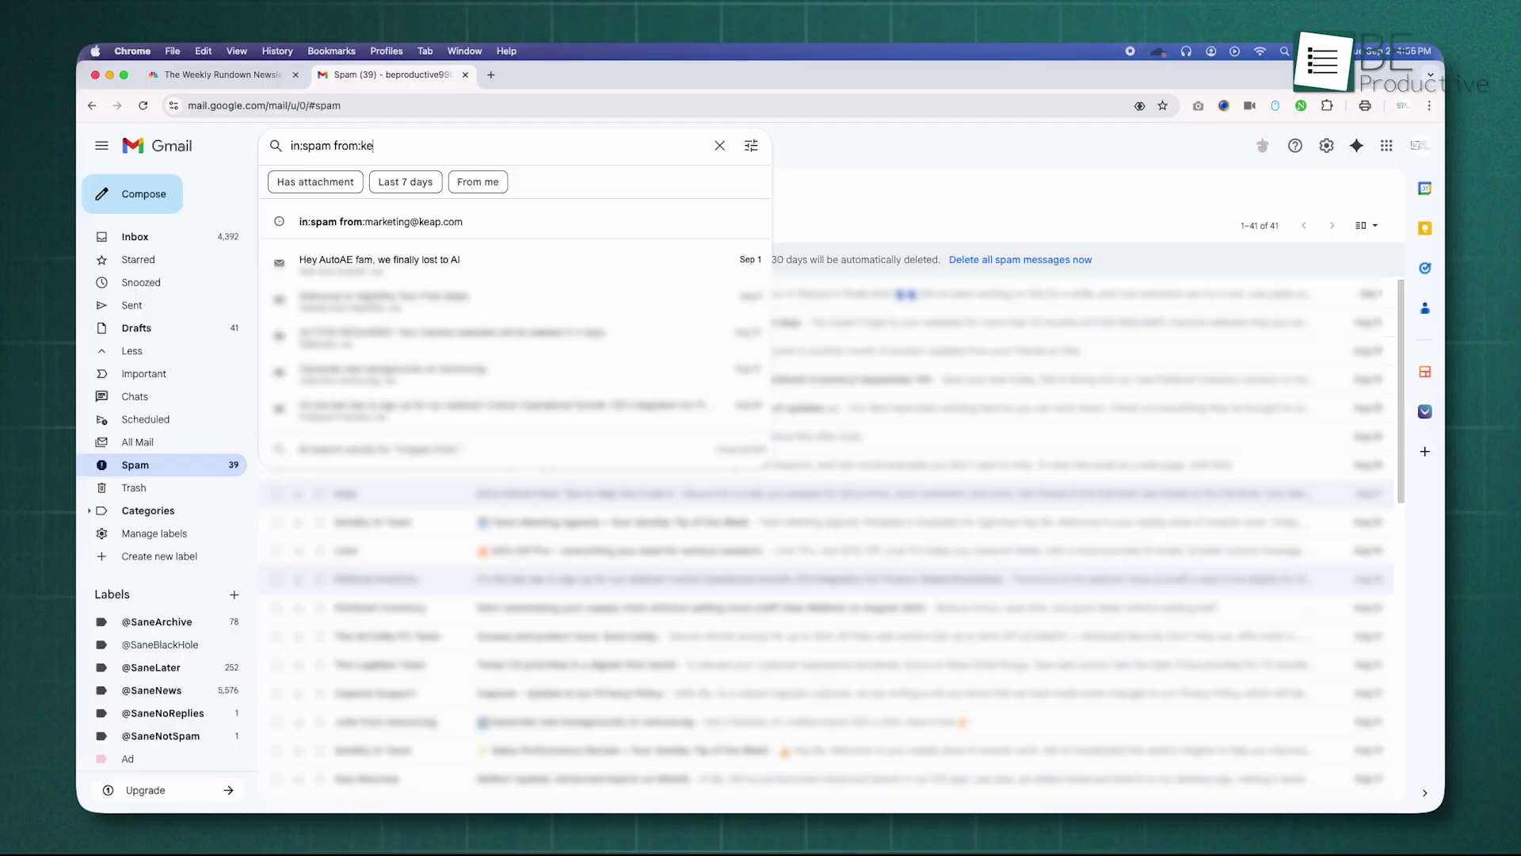
Step: Run the 'in:spam from:keap' search to list the single Keap spam message
text(ap)
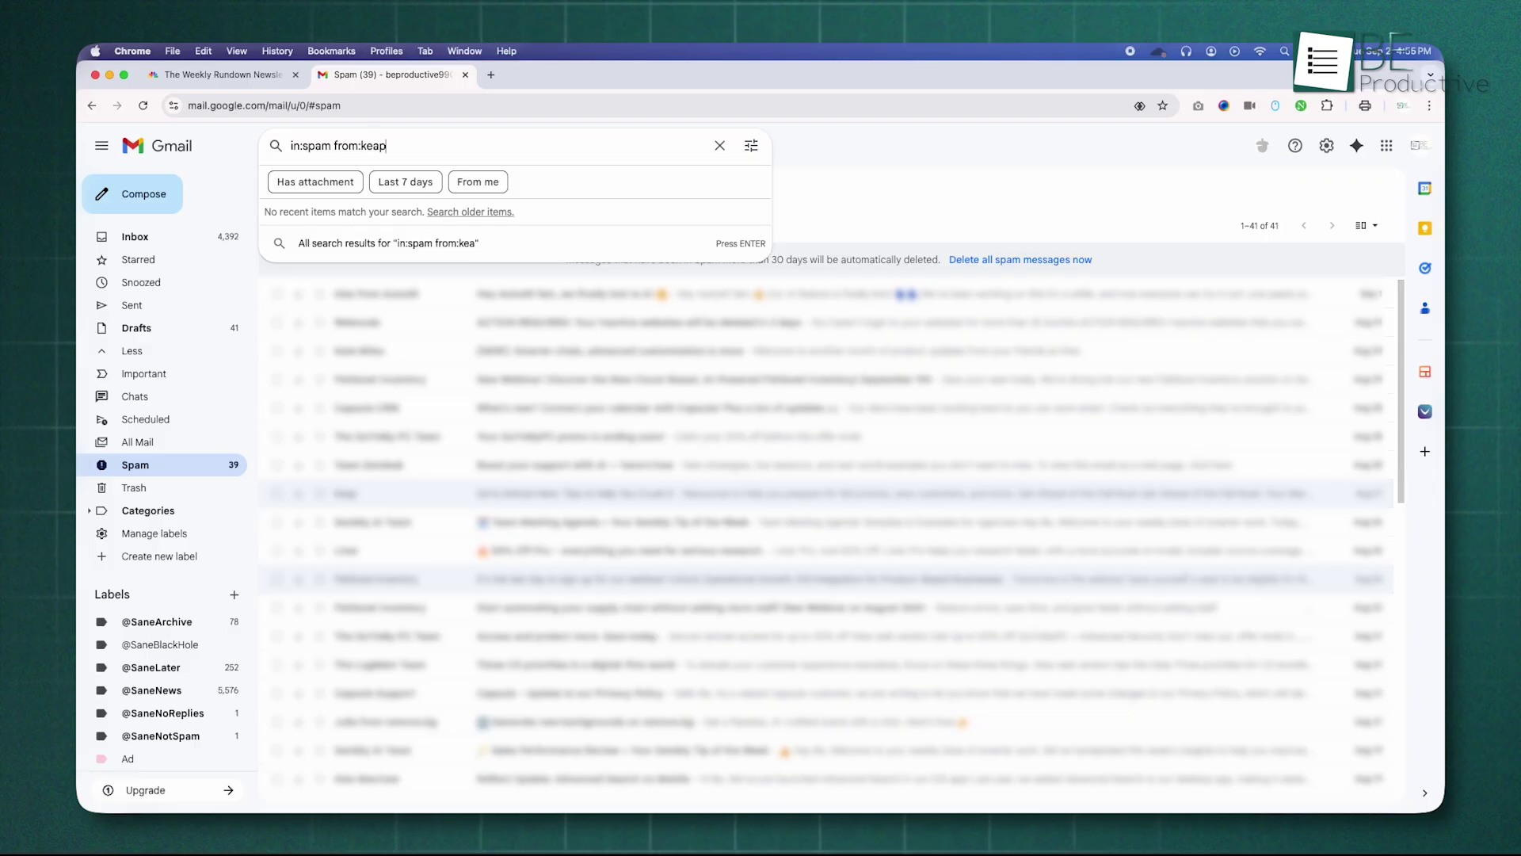
key(Return)
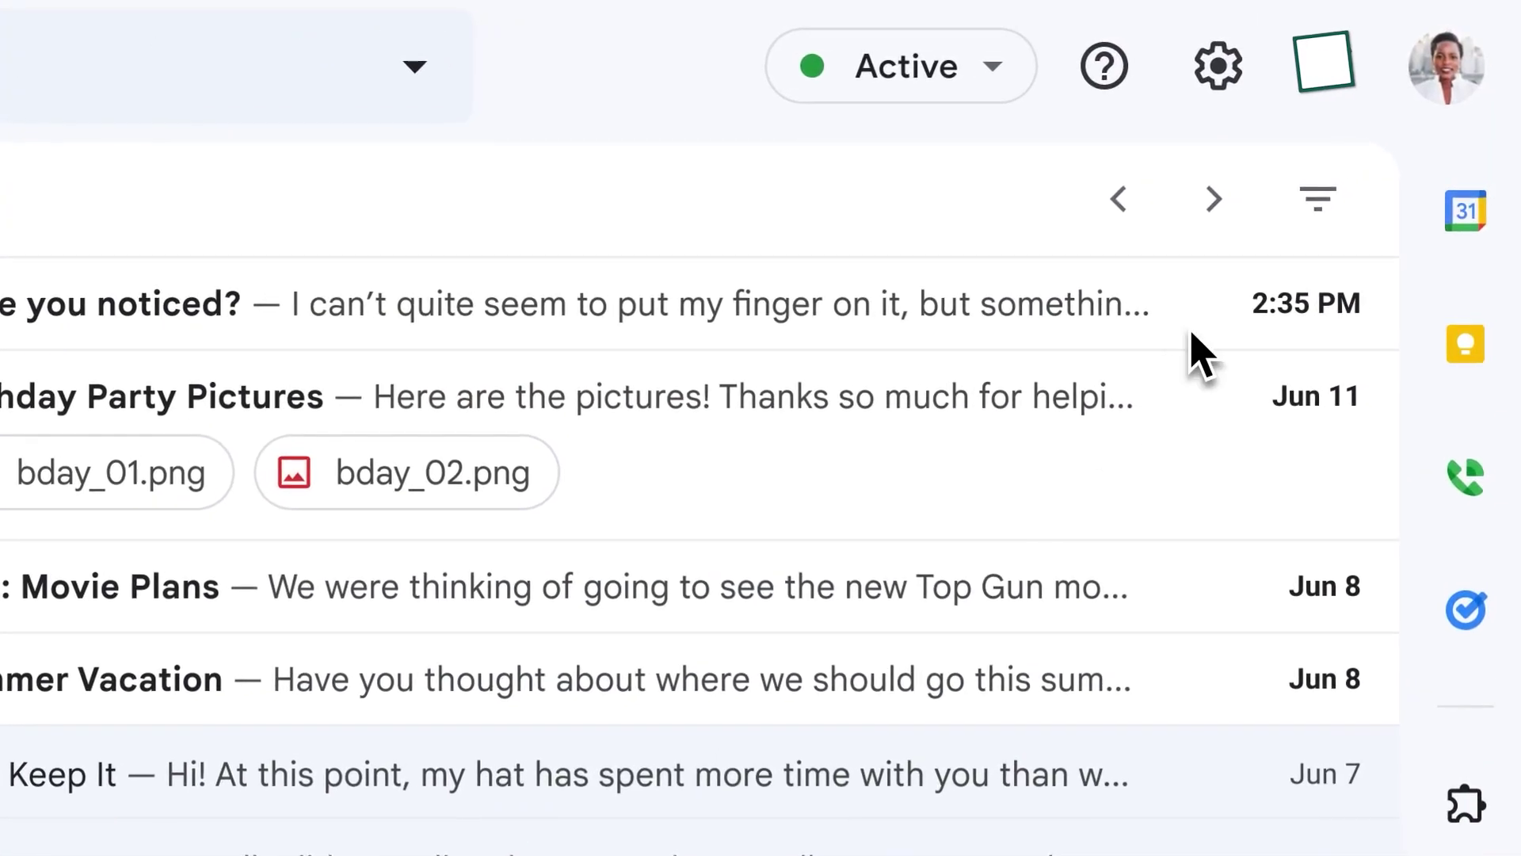
Step: Apply the Is unread, Has attachment and Image filter chips, then return to the unfiltered inbox
click(1318, 198)
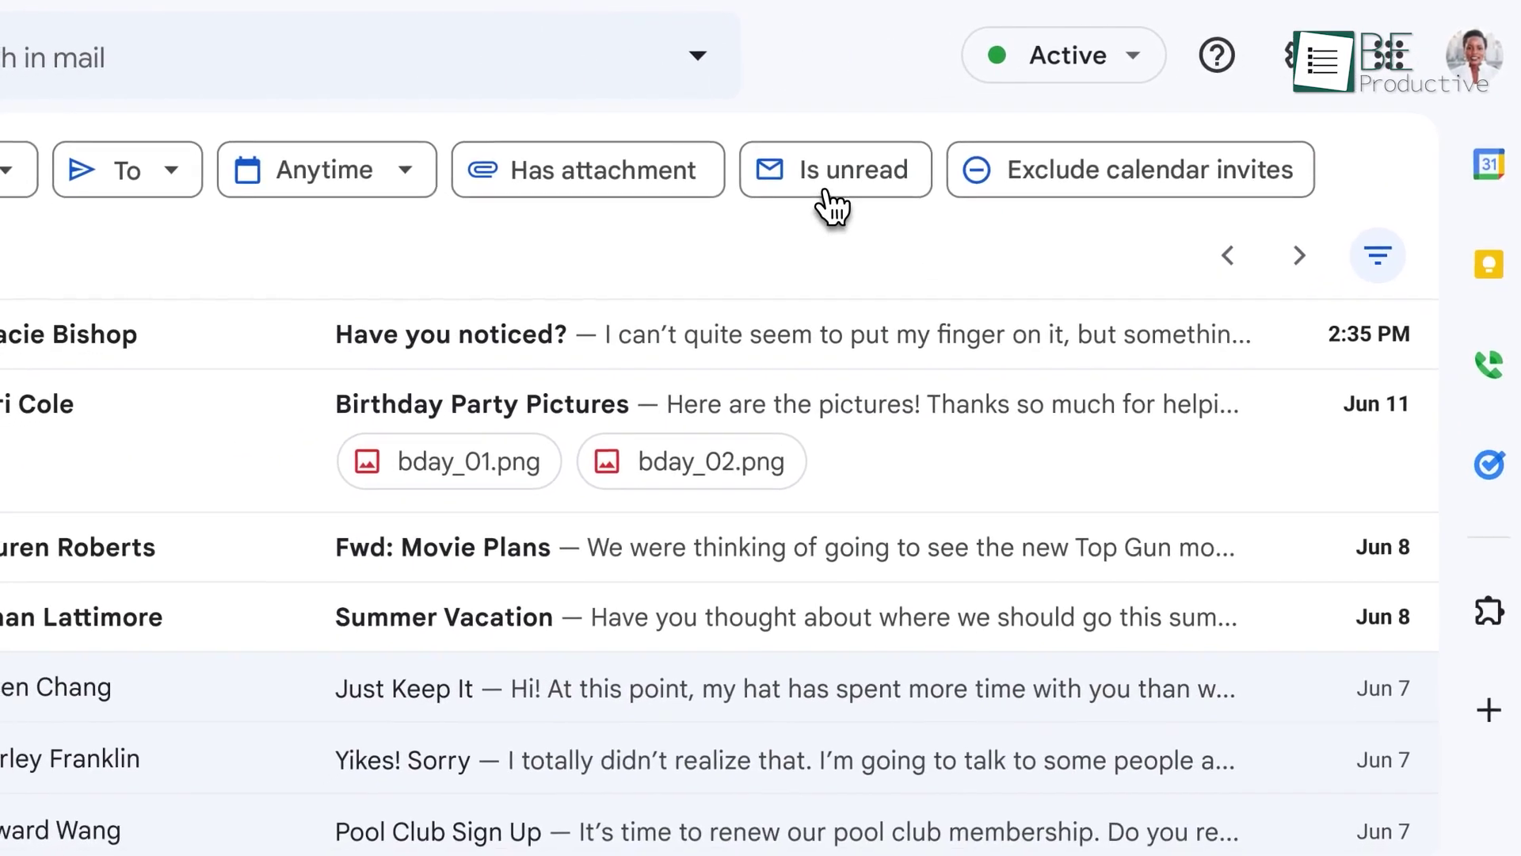
click(828, 190)
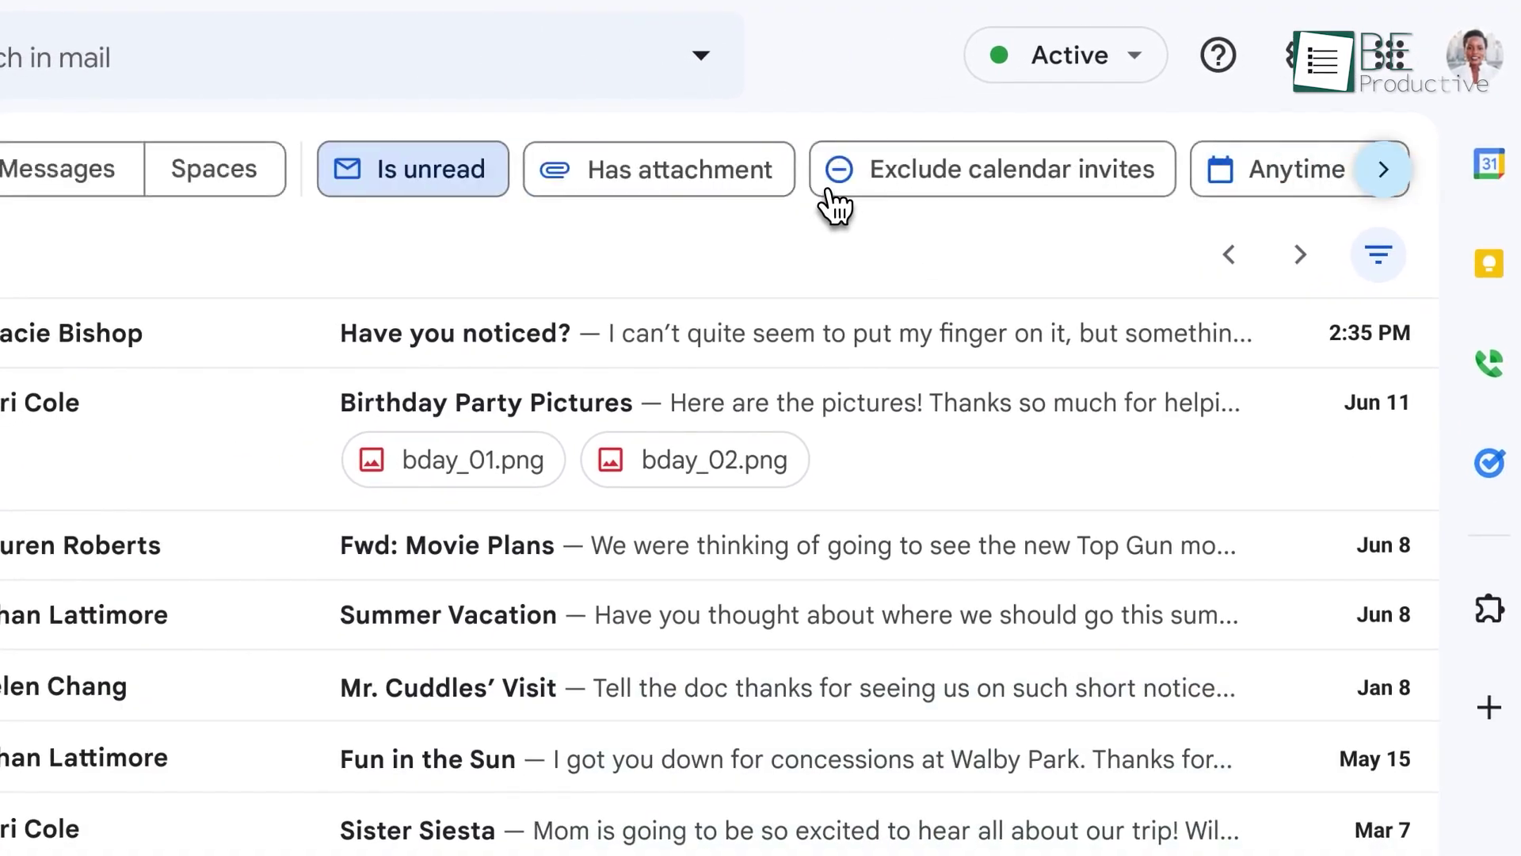
click(640, 191)
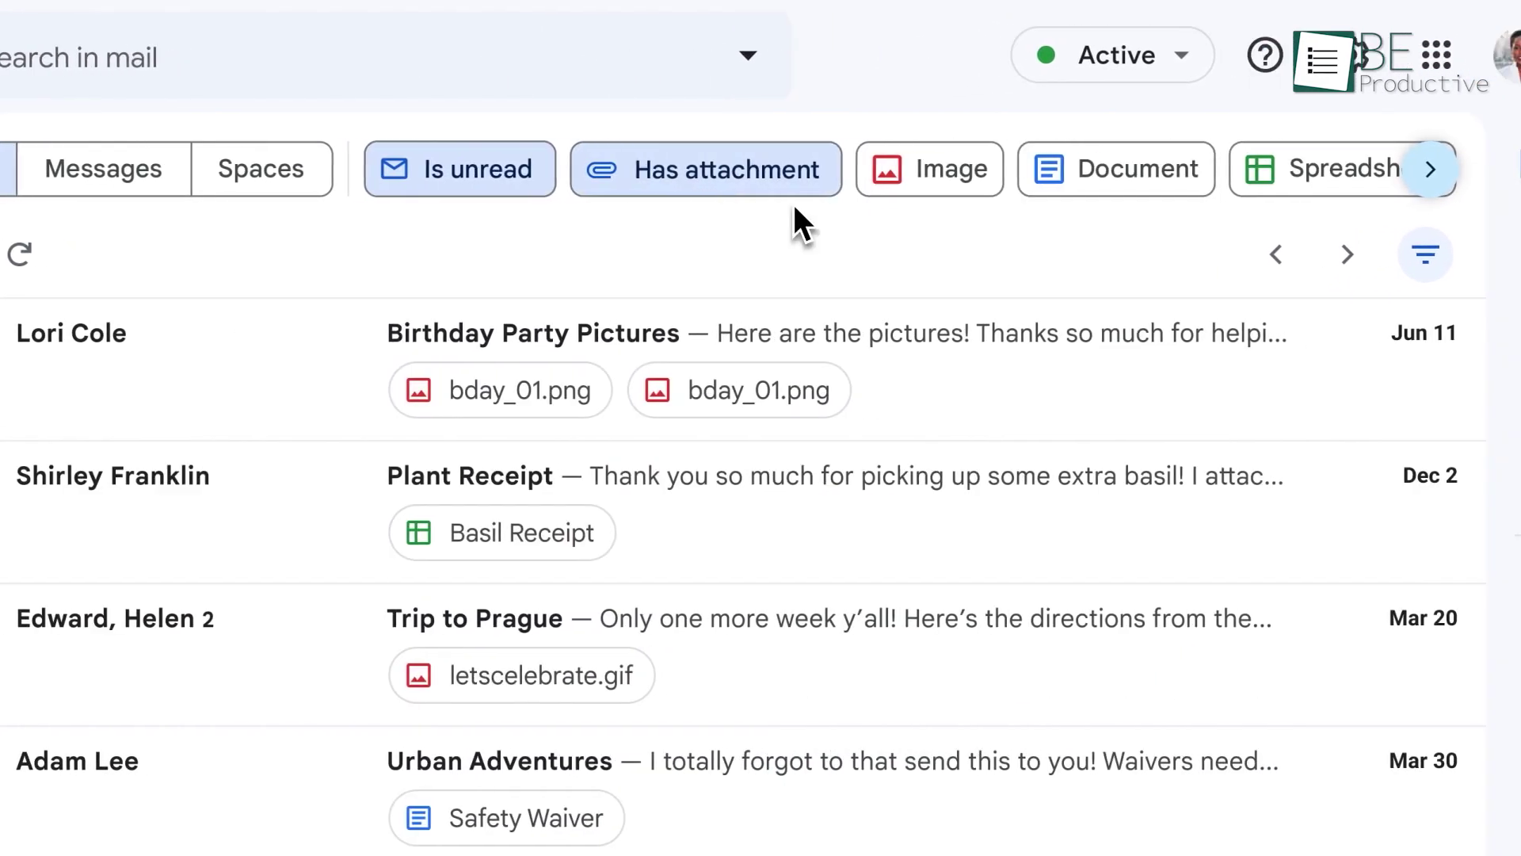
click(1002, 183)
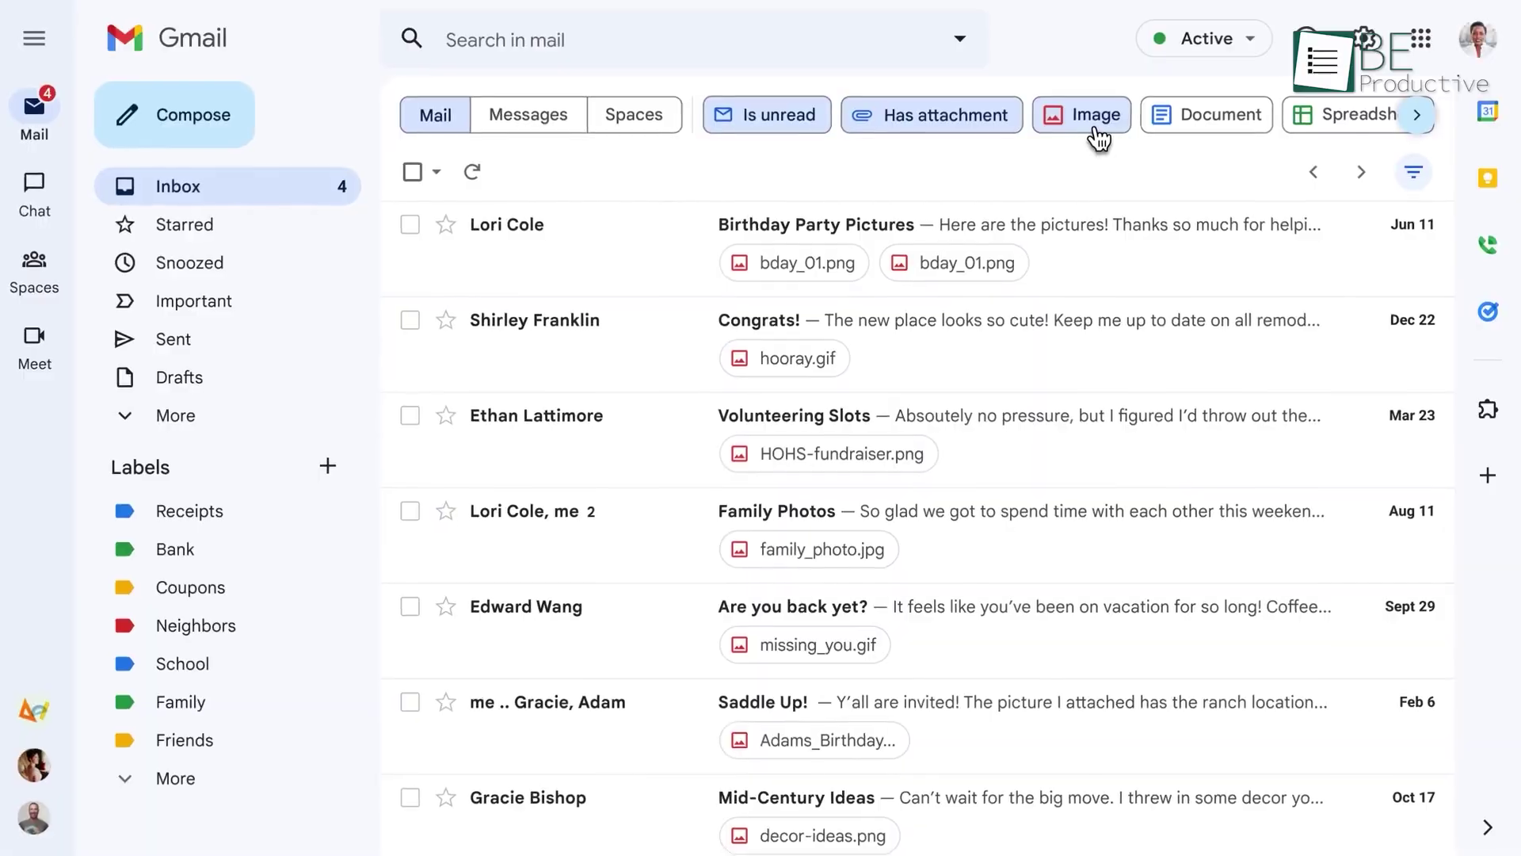
click(187, 48)
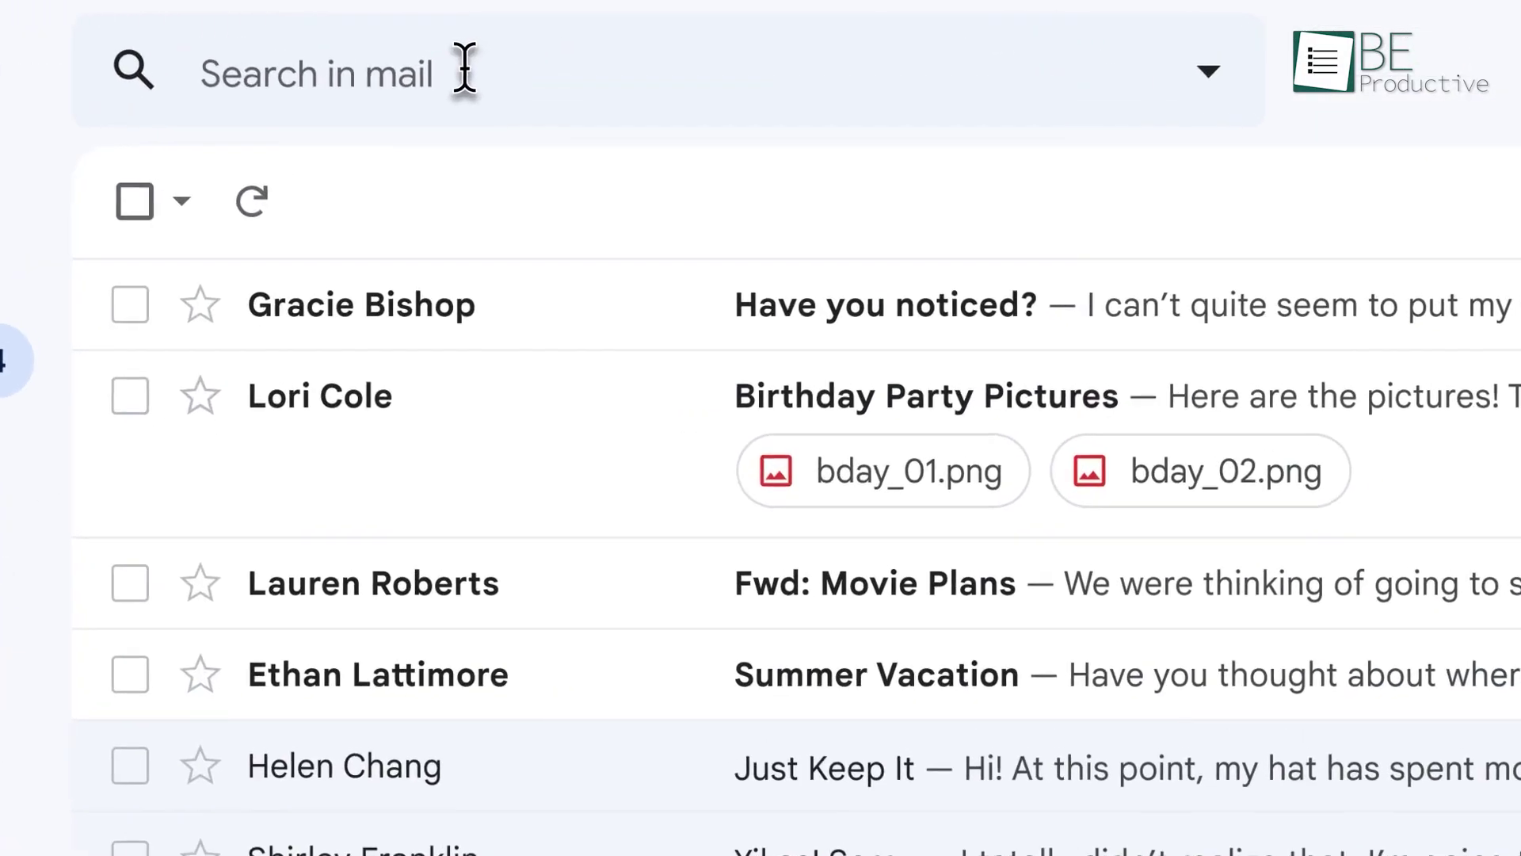
Step: Search mail for Pottery using the 'P' search suggestions
click(465, 67)
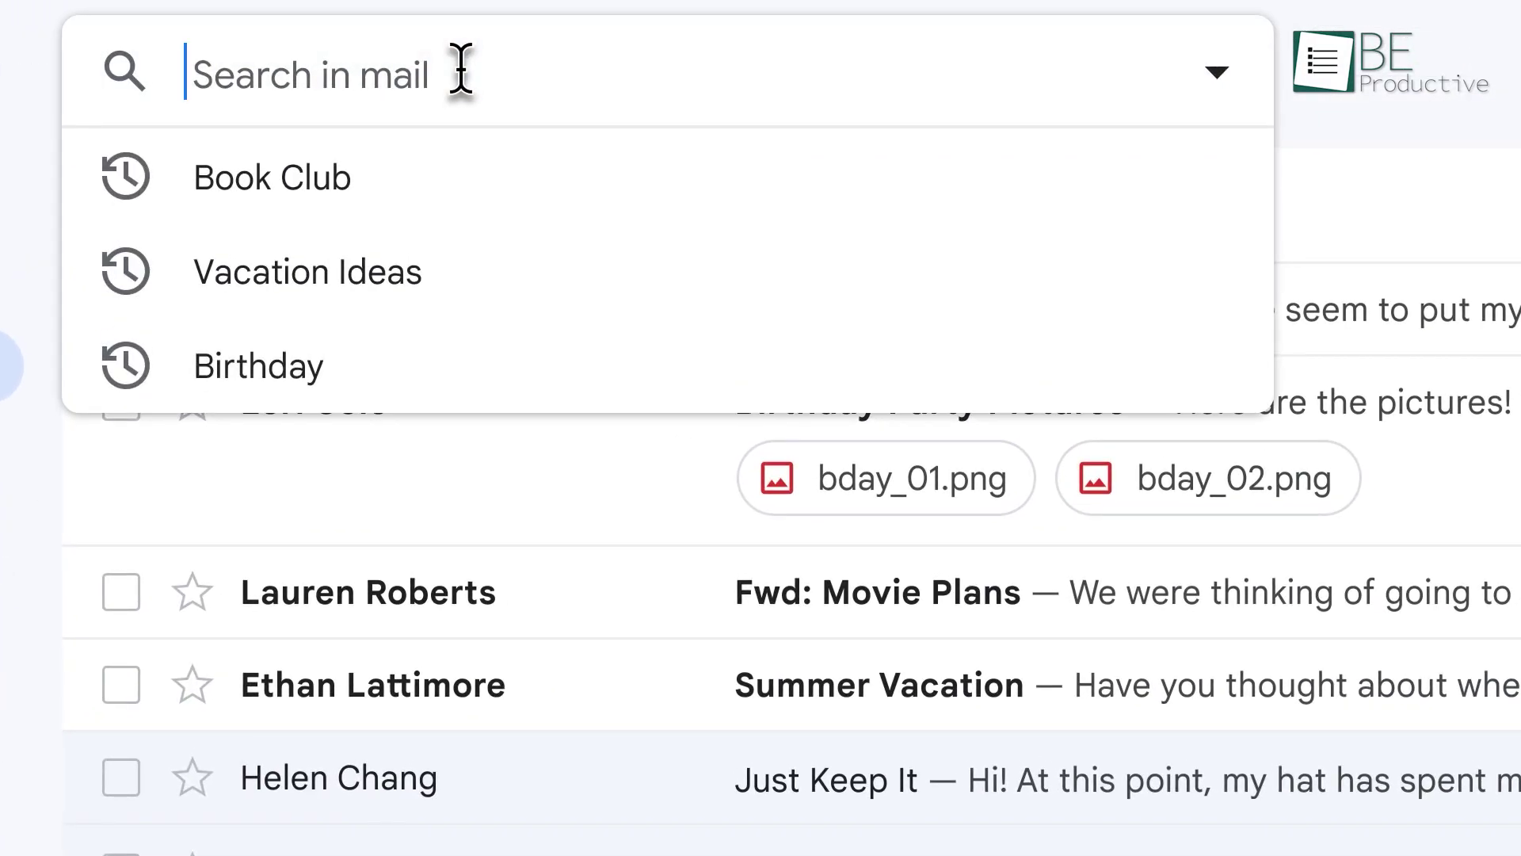
text(P)
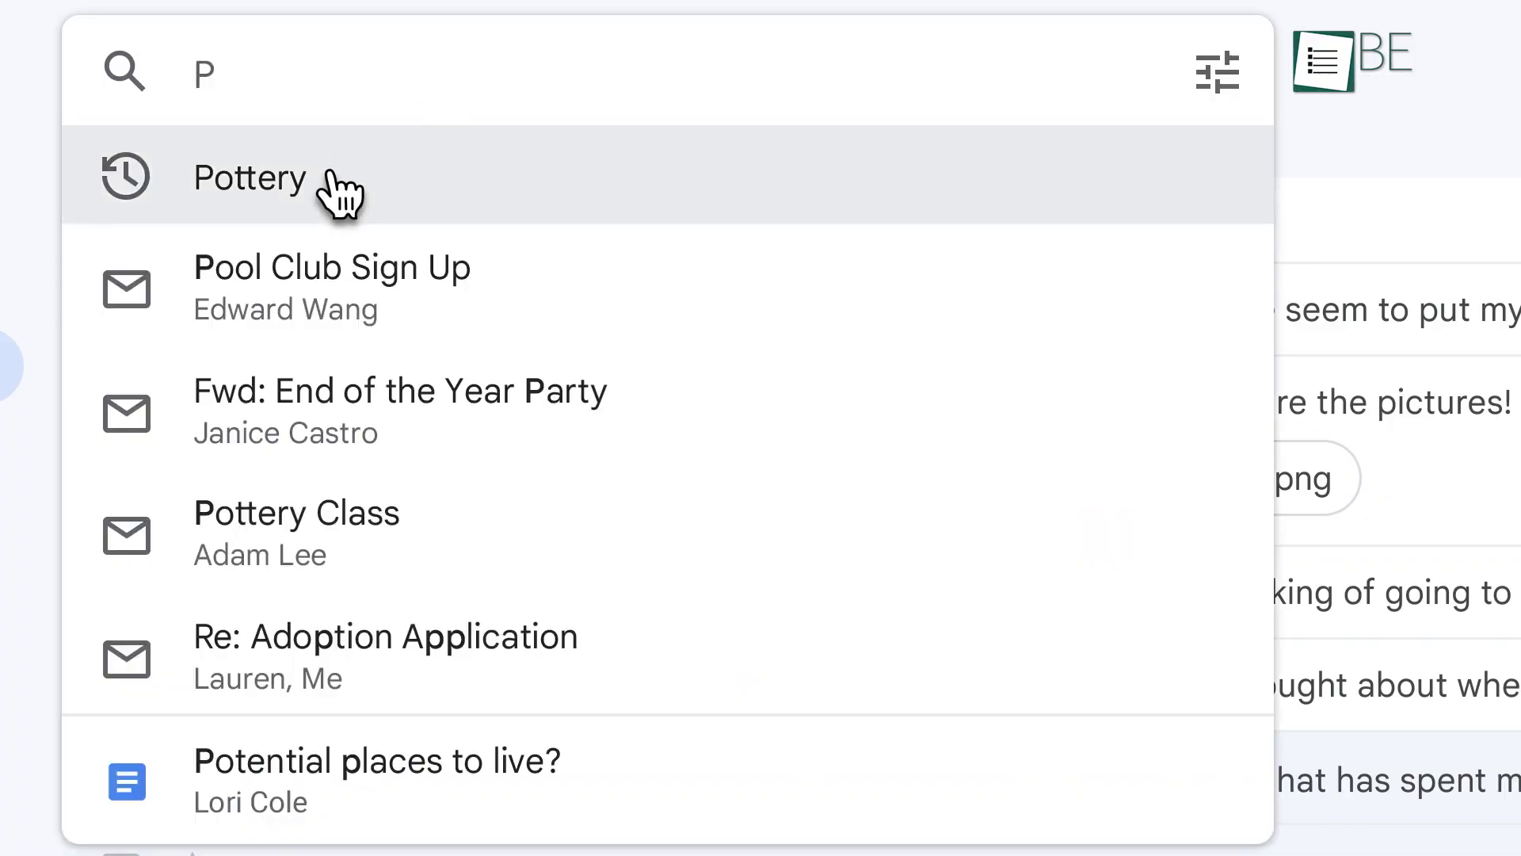
click(340, 190)
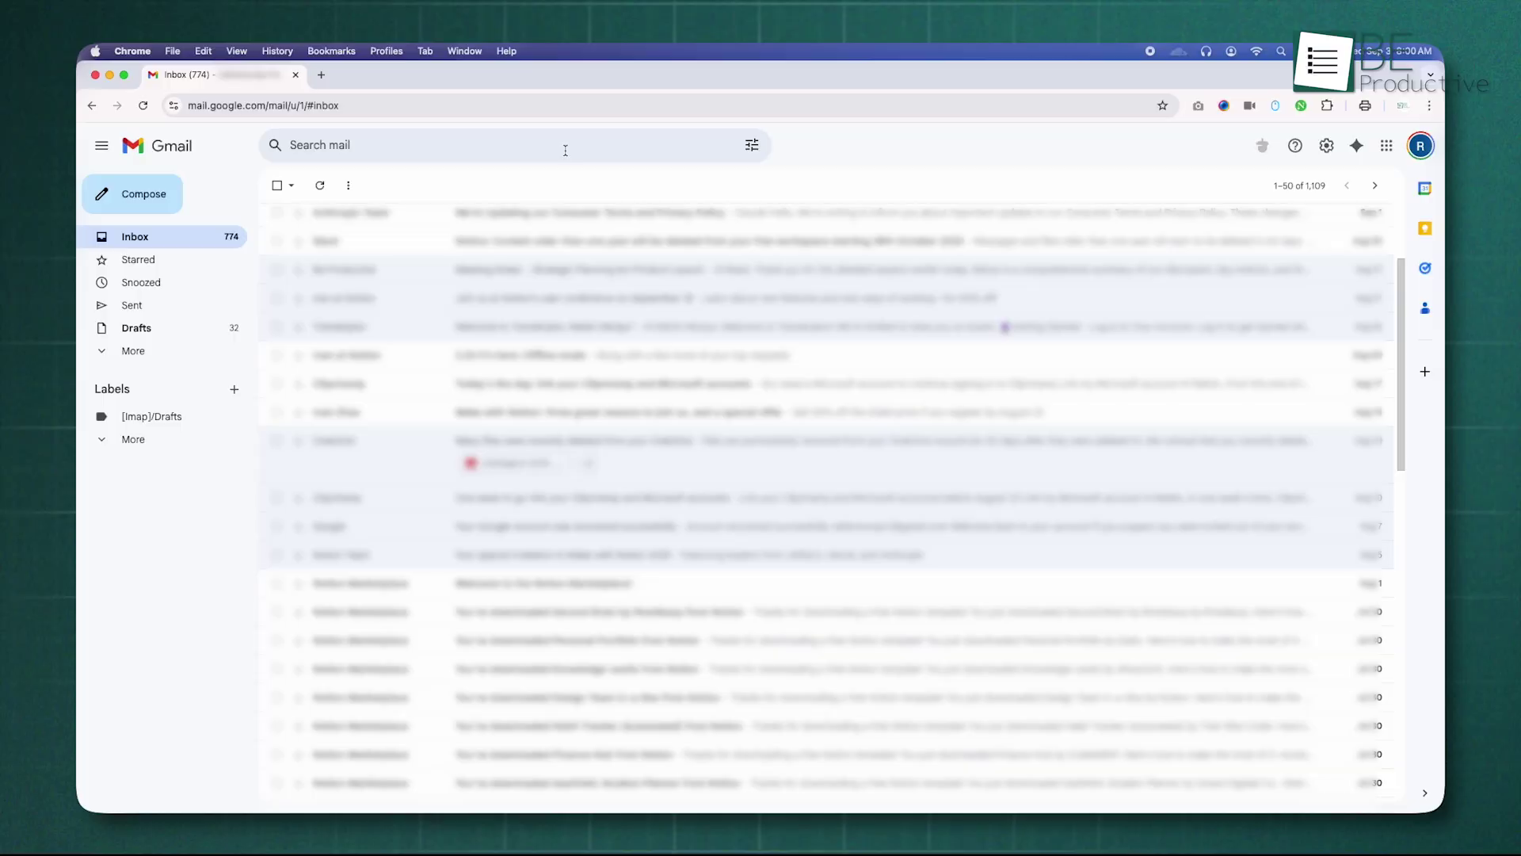
Step: Open the Files email via a from-own-address has:attachment search, then search Notion mail after 2024
click(565, 150)
key(super+v)
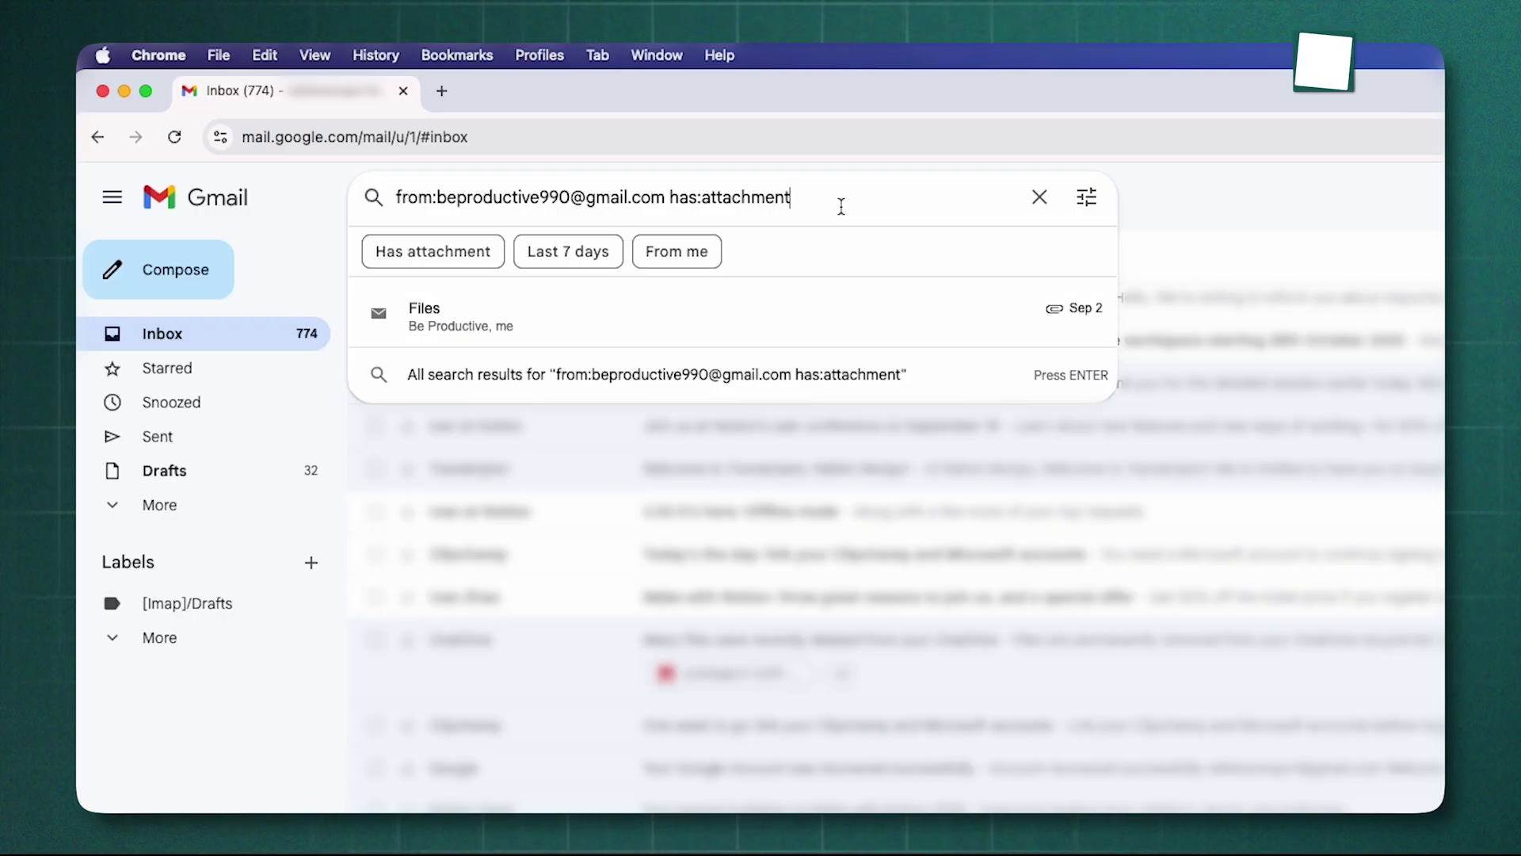
click(689, 320)
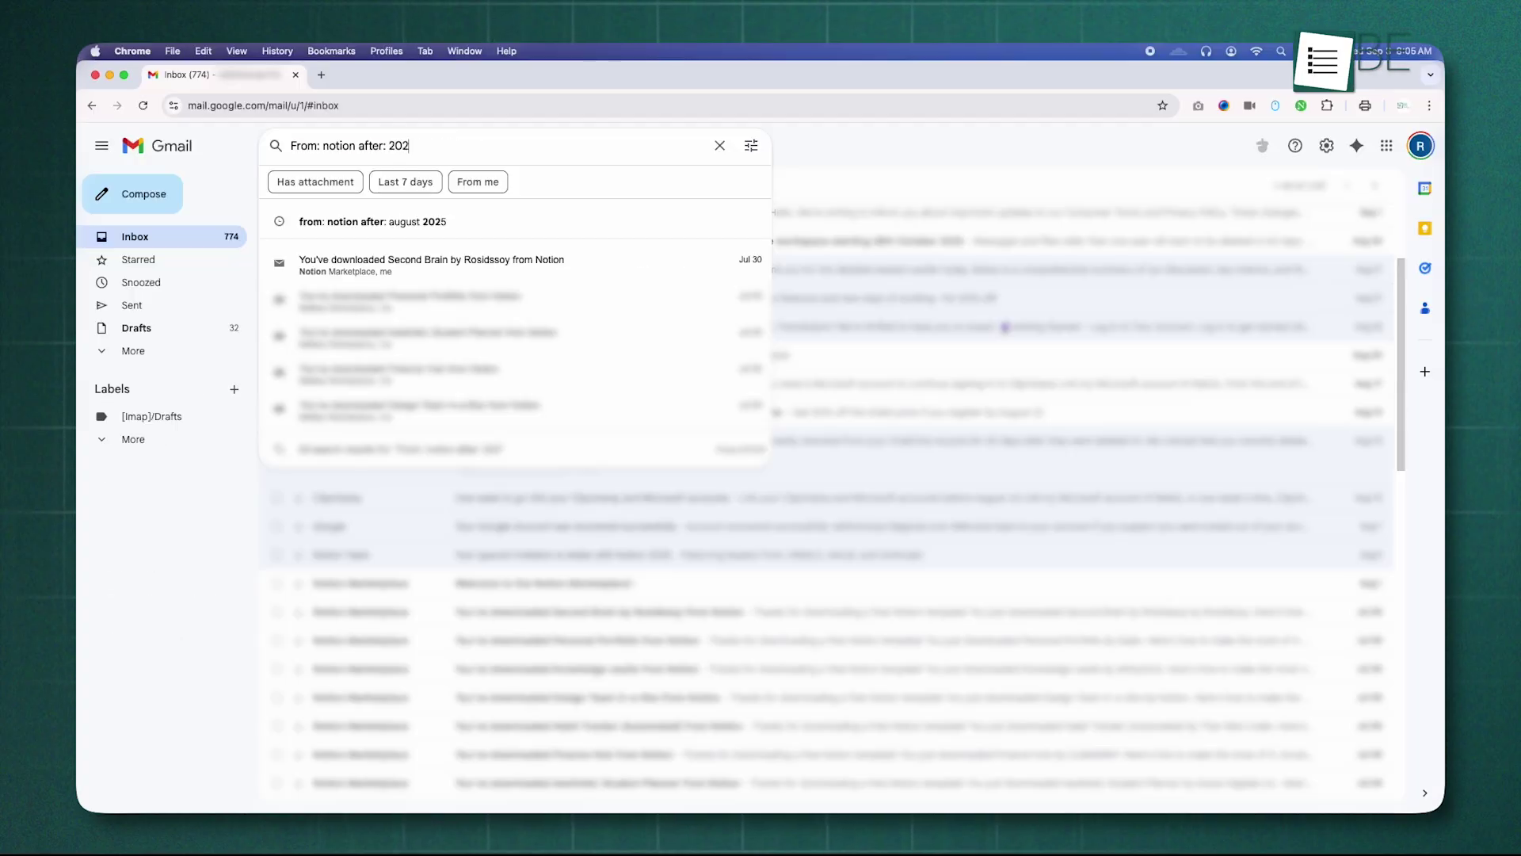
text(4)
key(Return)
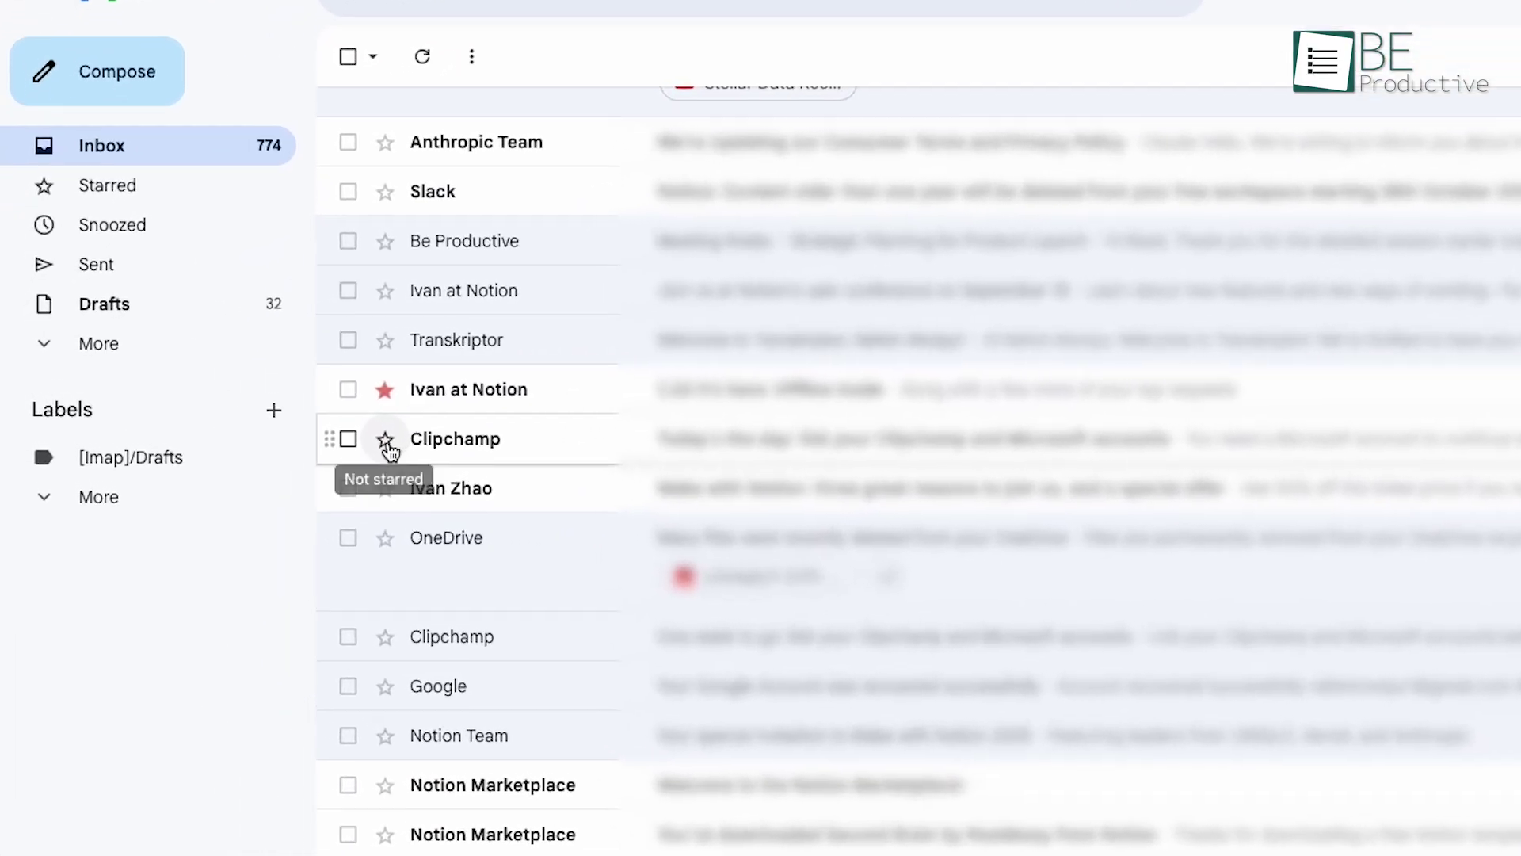
Step: Star the Clipchamp email and enable all star types in the Stars settings
click(247, 401)
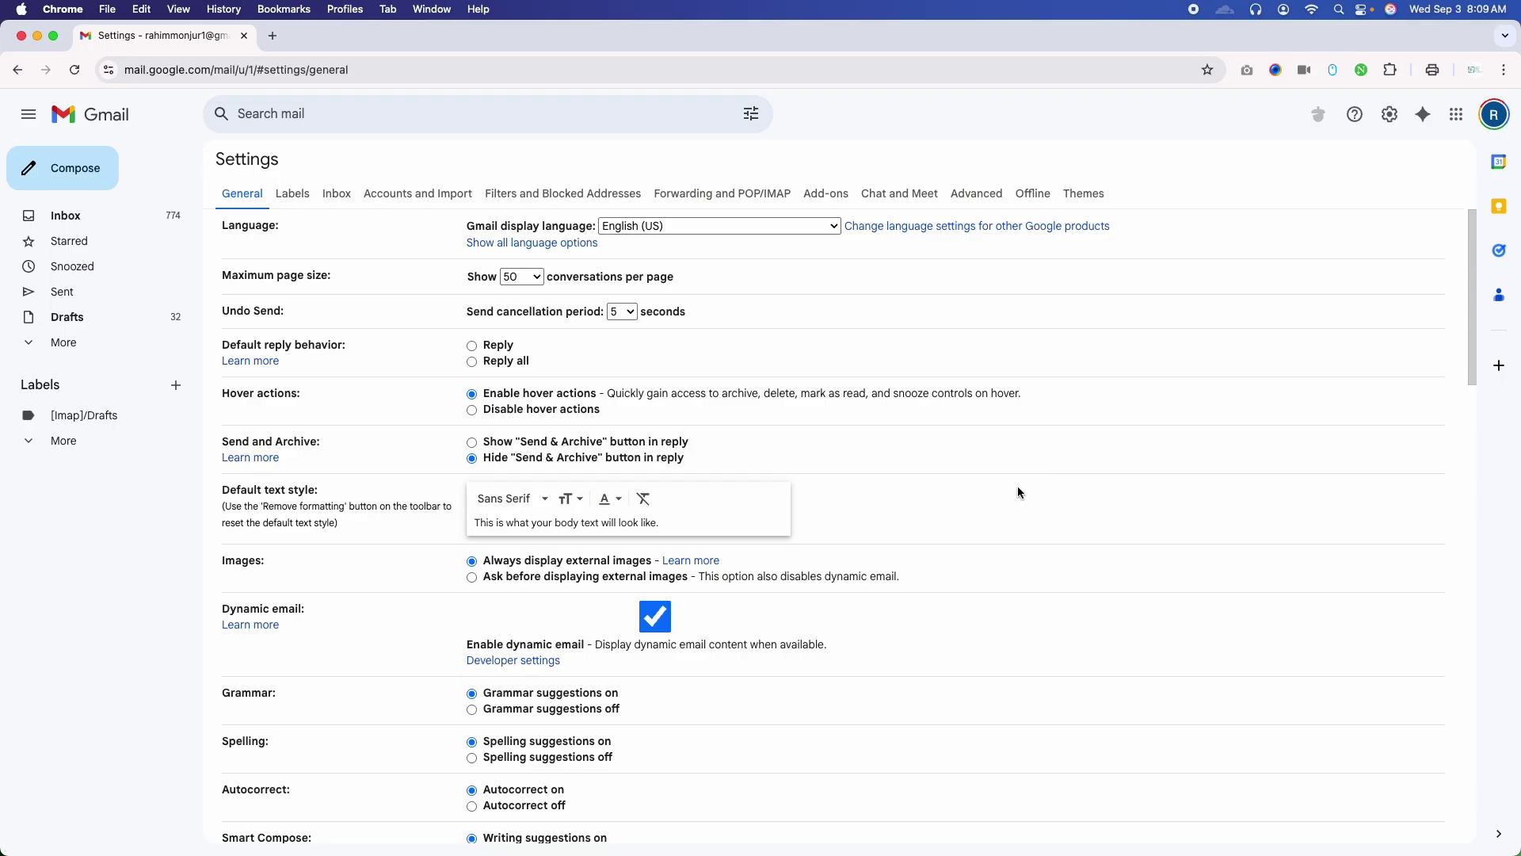
scroll(754, 616, down, 7)
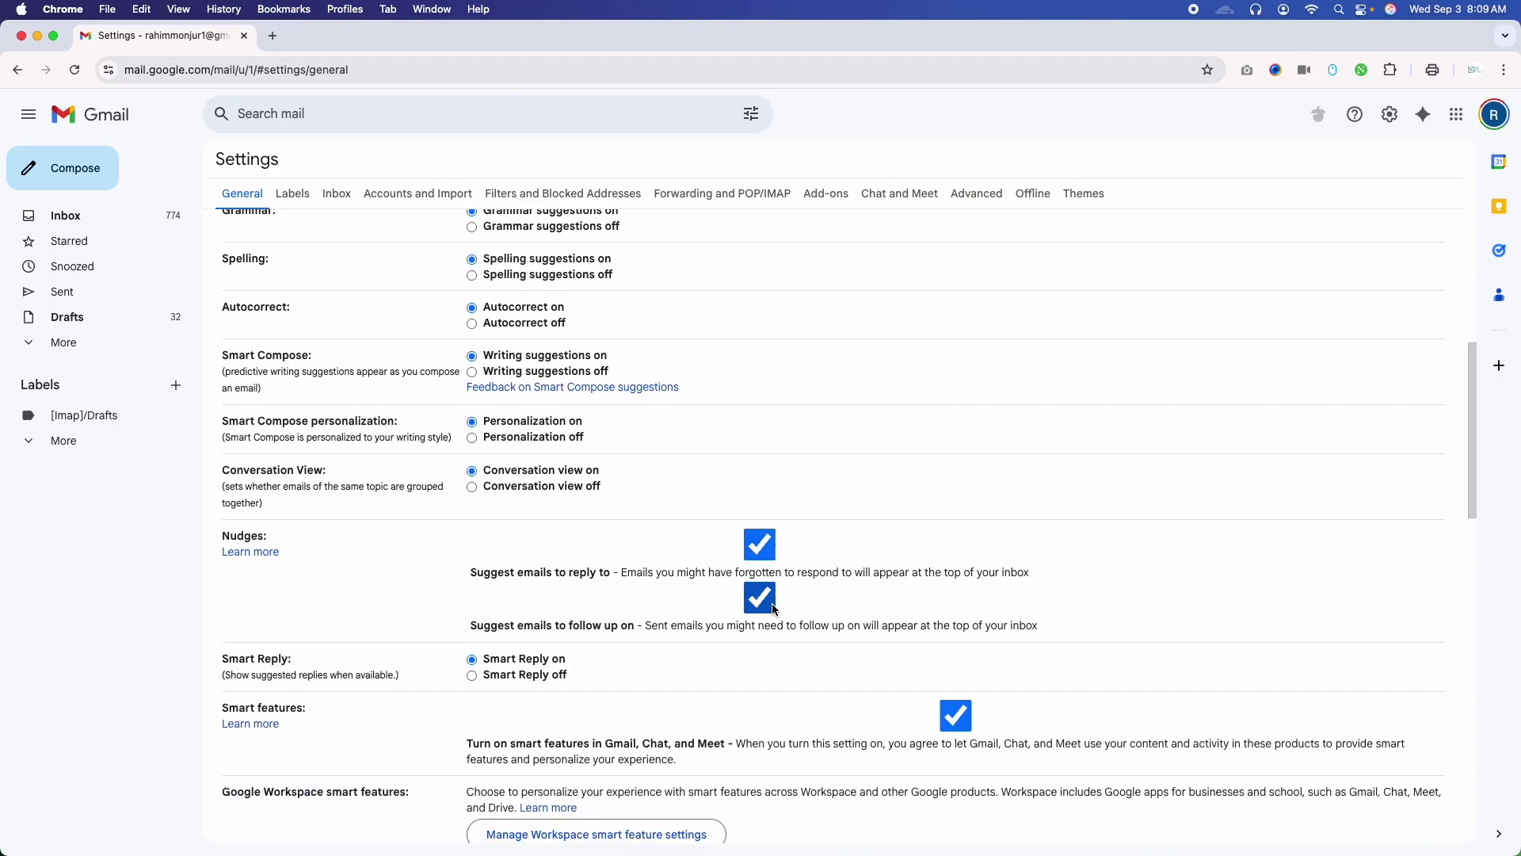
scroll(784, 602, down, 6)
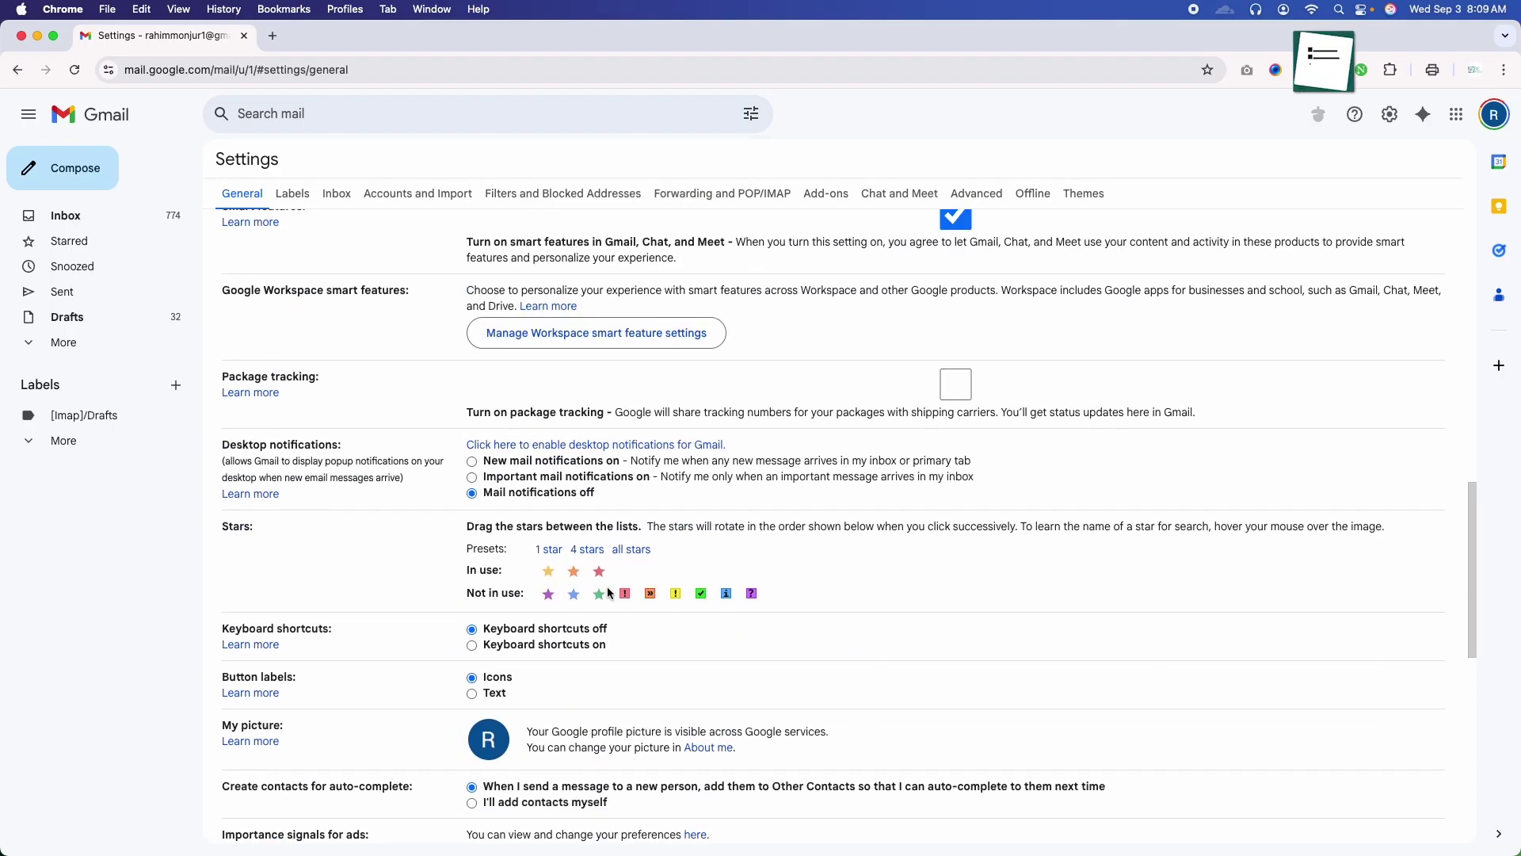
click(633, 550)
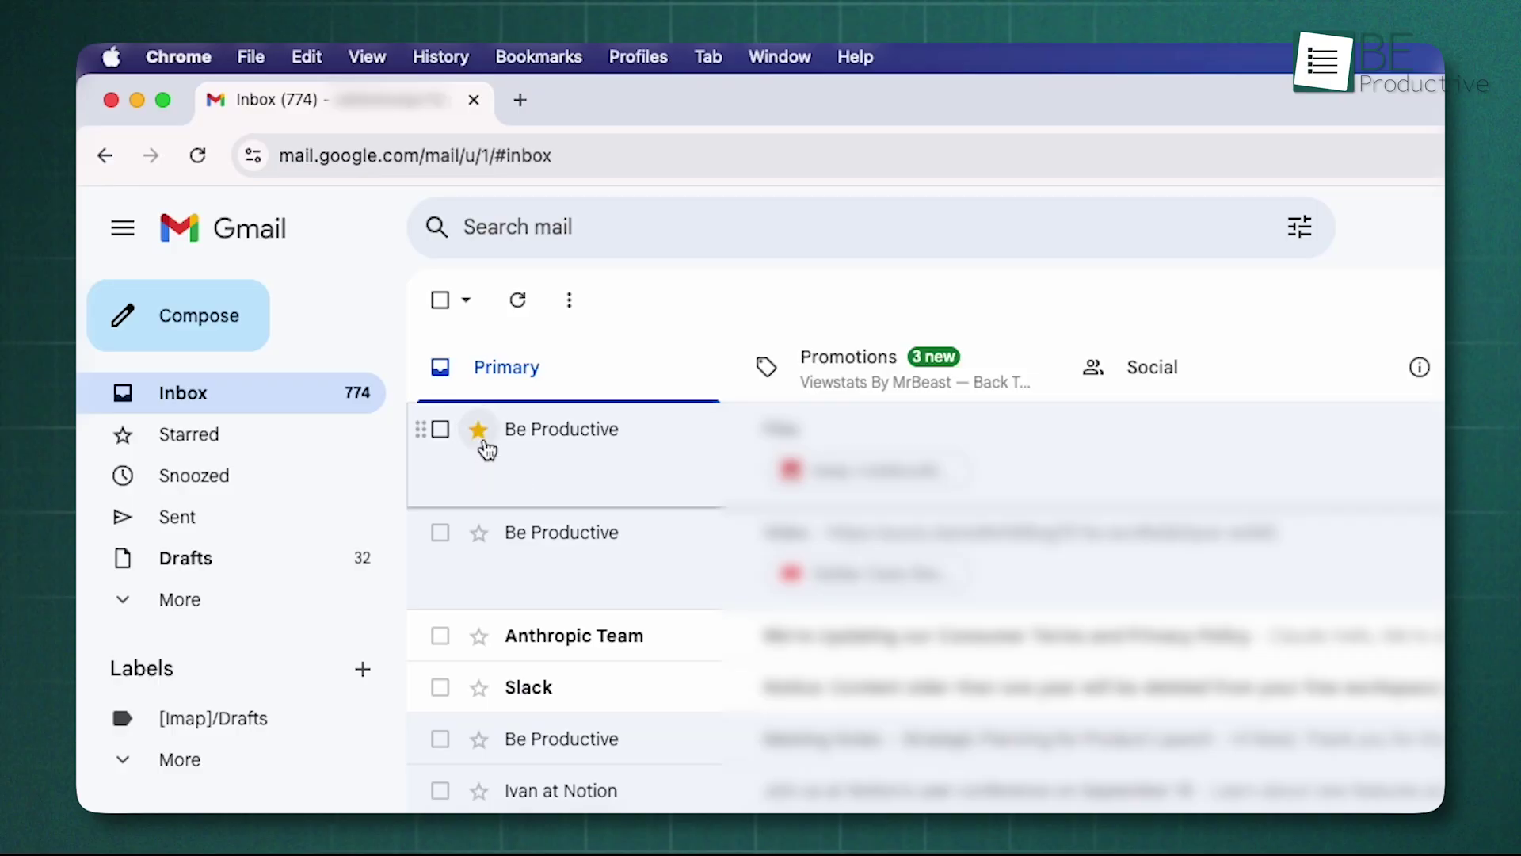
Step: Give the three Be Productive emails a red star, a blue star and a green check
click(482, 440)
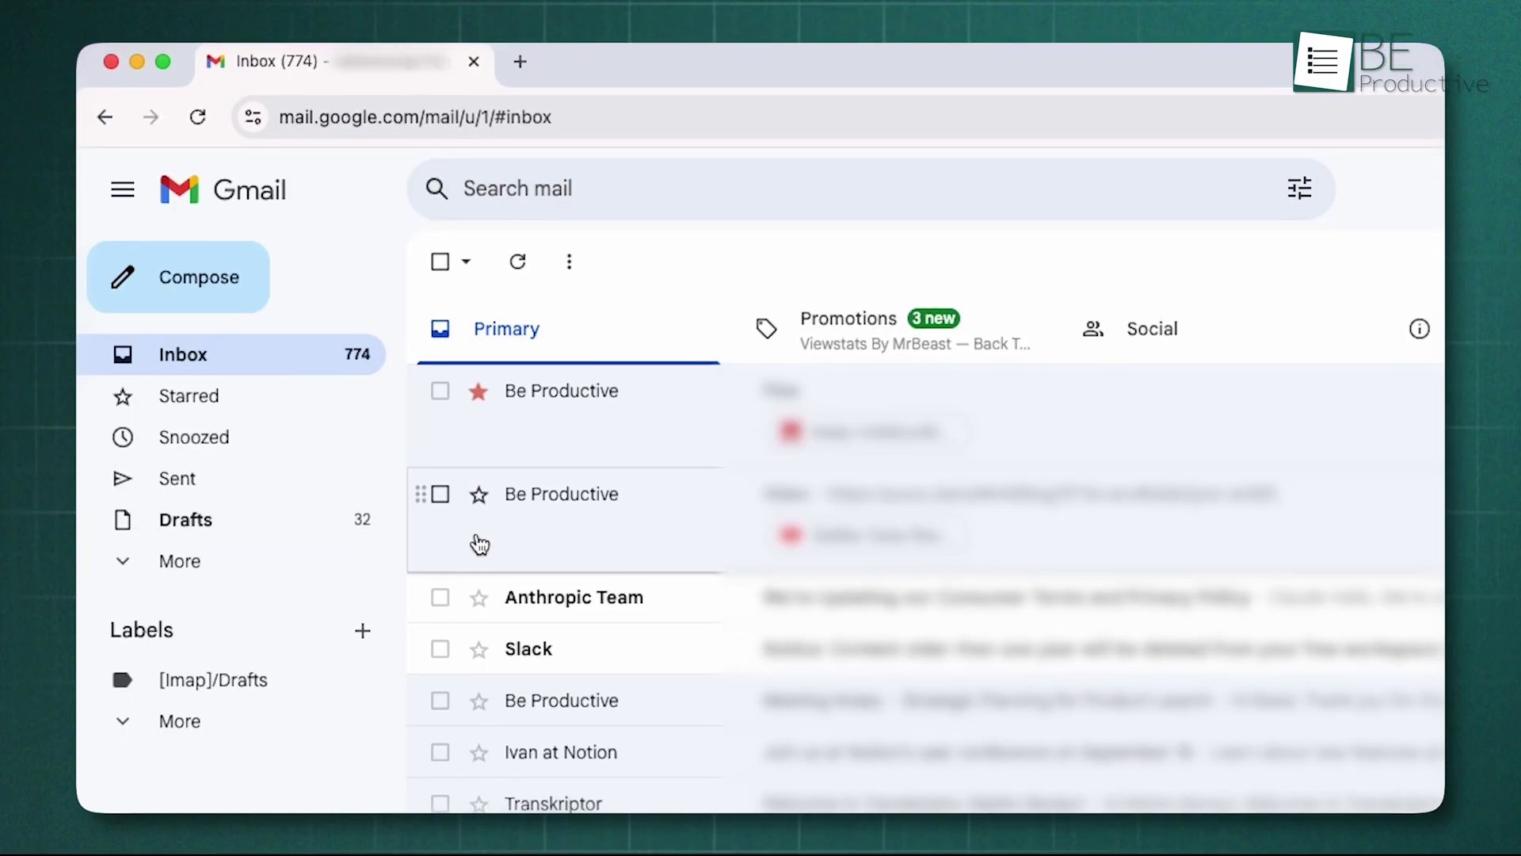
click(478, 533)
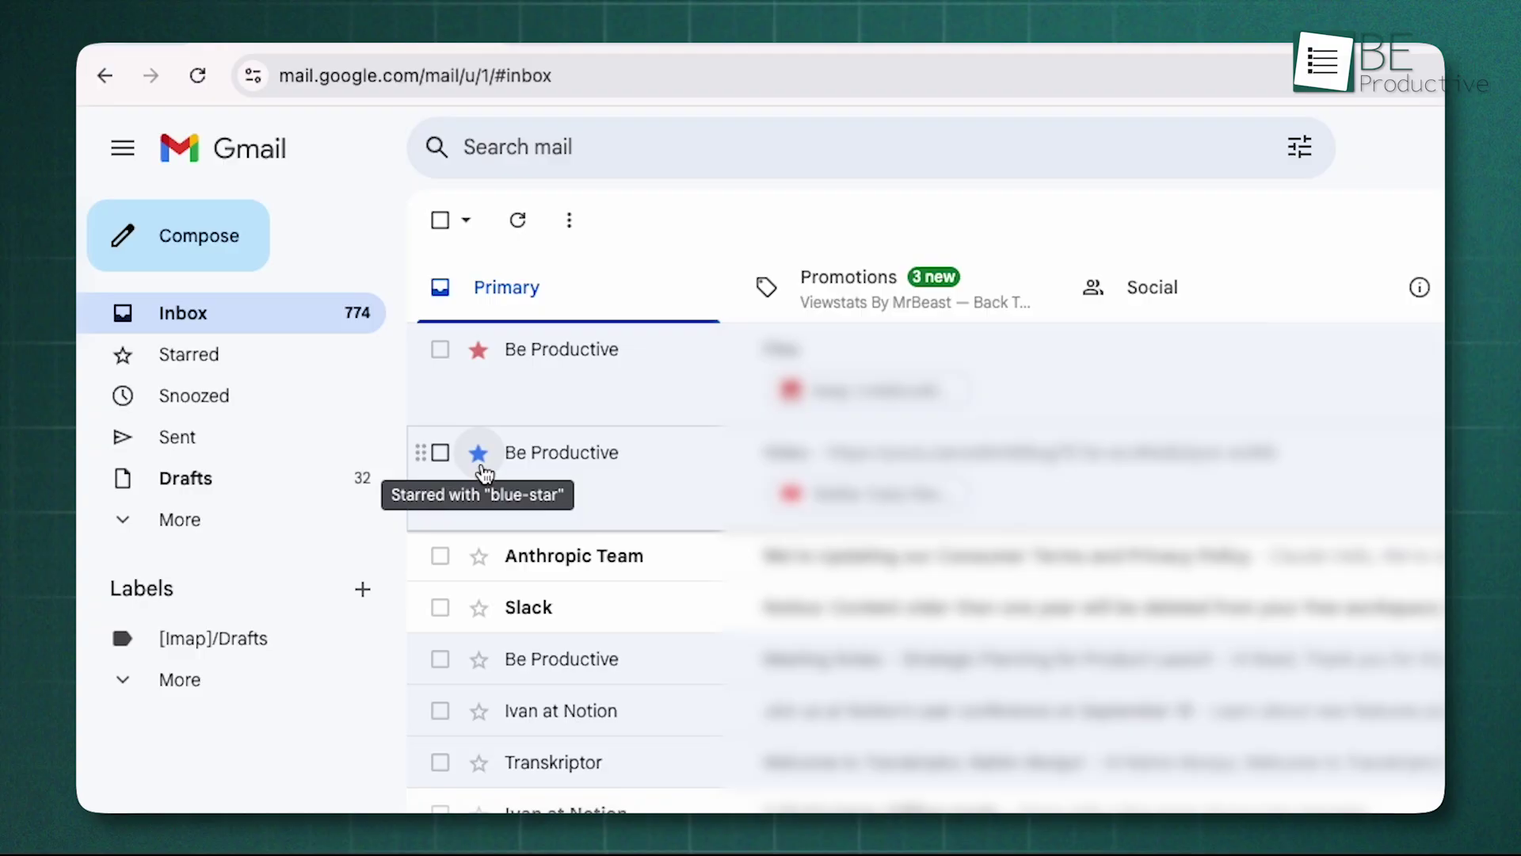
click(478, 658)
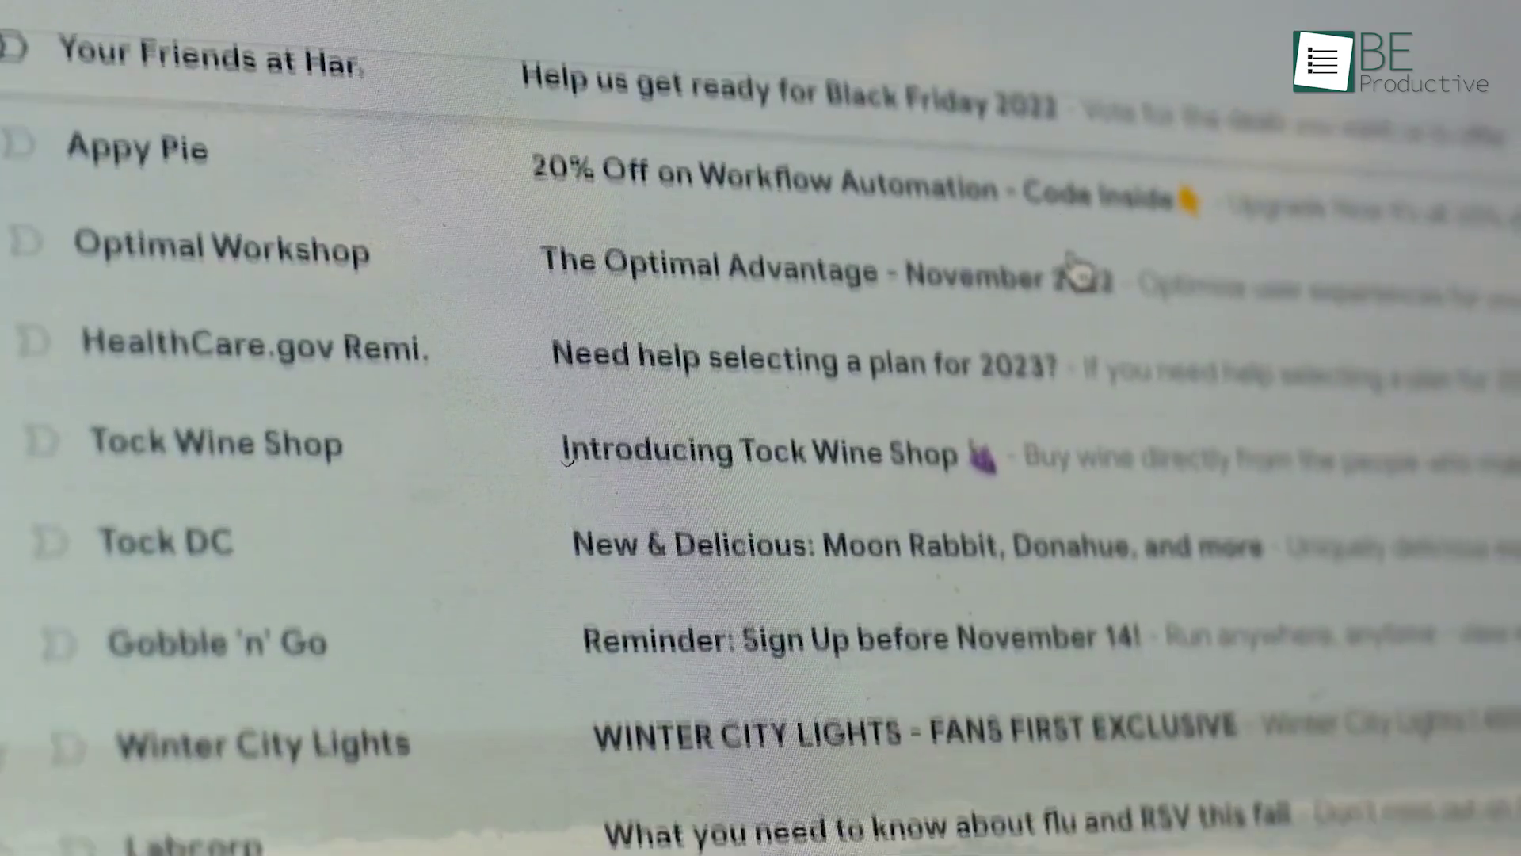
scroll(1072, 266, down, 2)
scroll(1078, 274, down, 5)
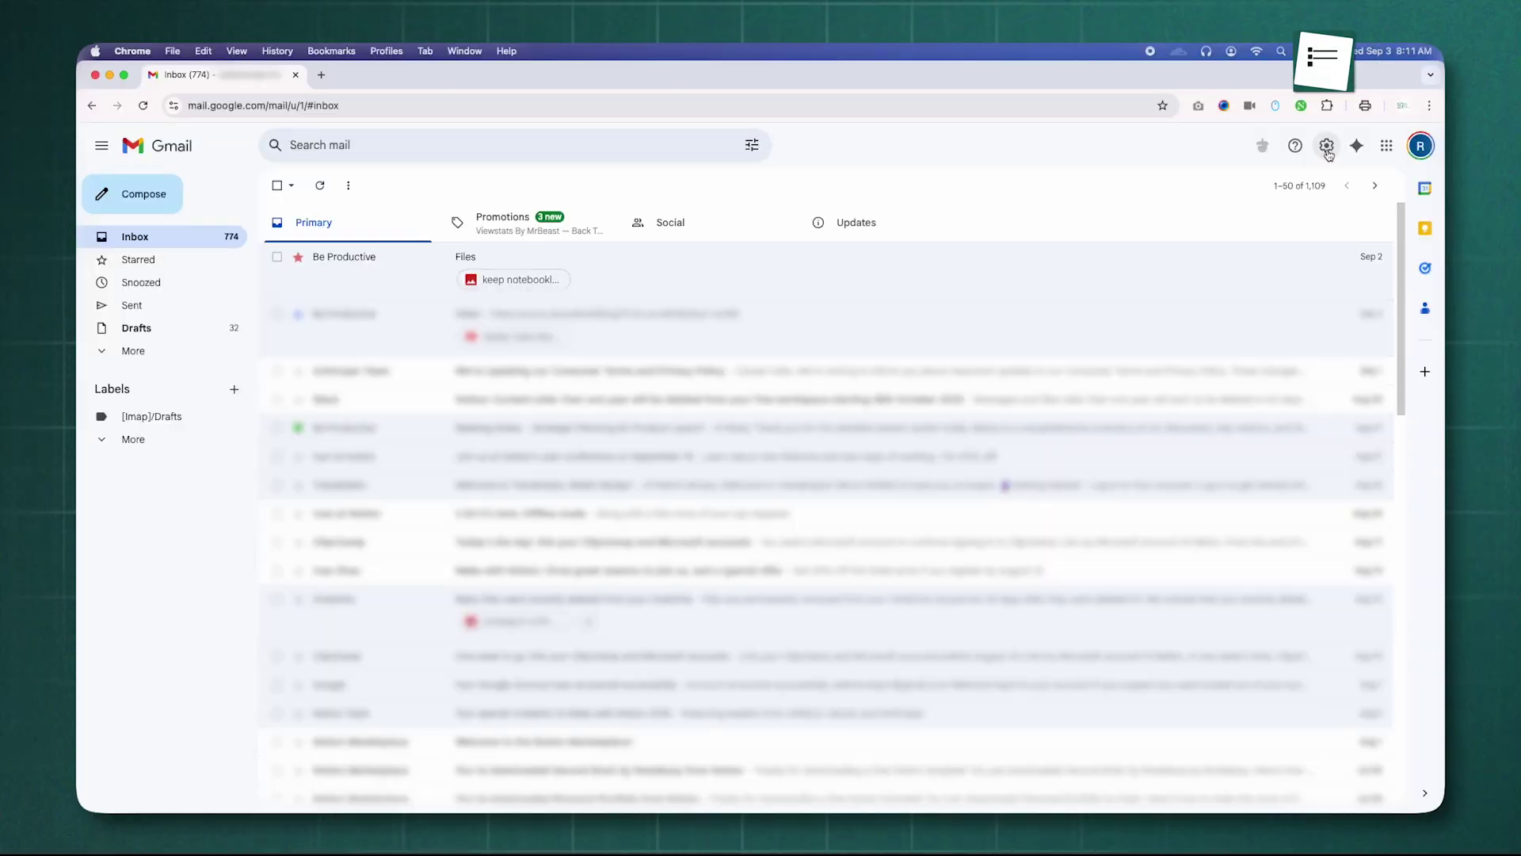
Step: In Accounts and Import settings, start adding another account under Grant access to your account
click(1327, 146)
click(1297, 218)
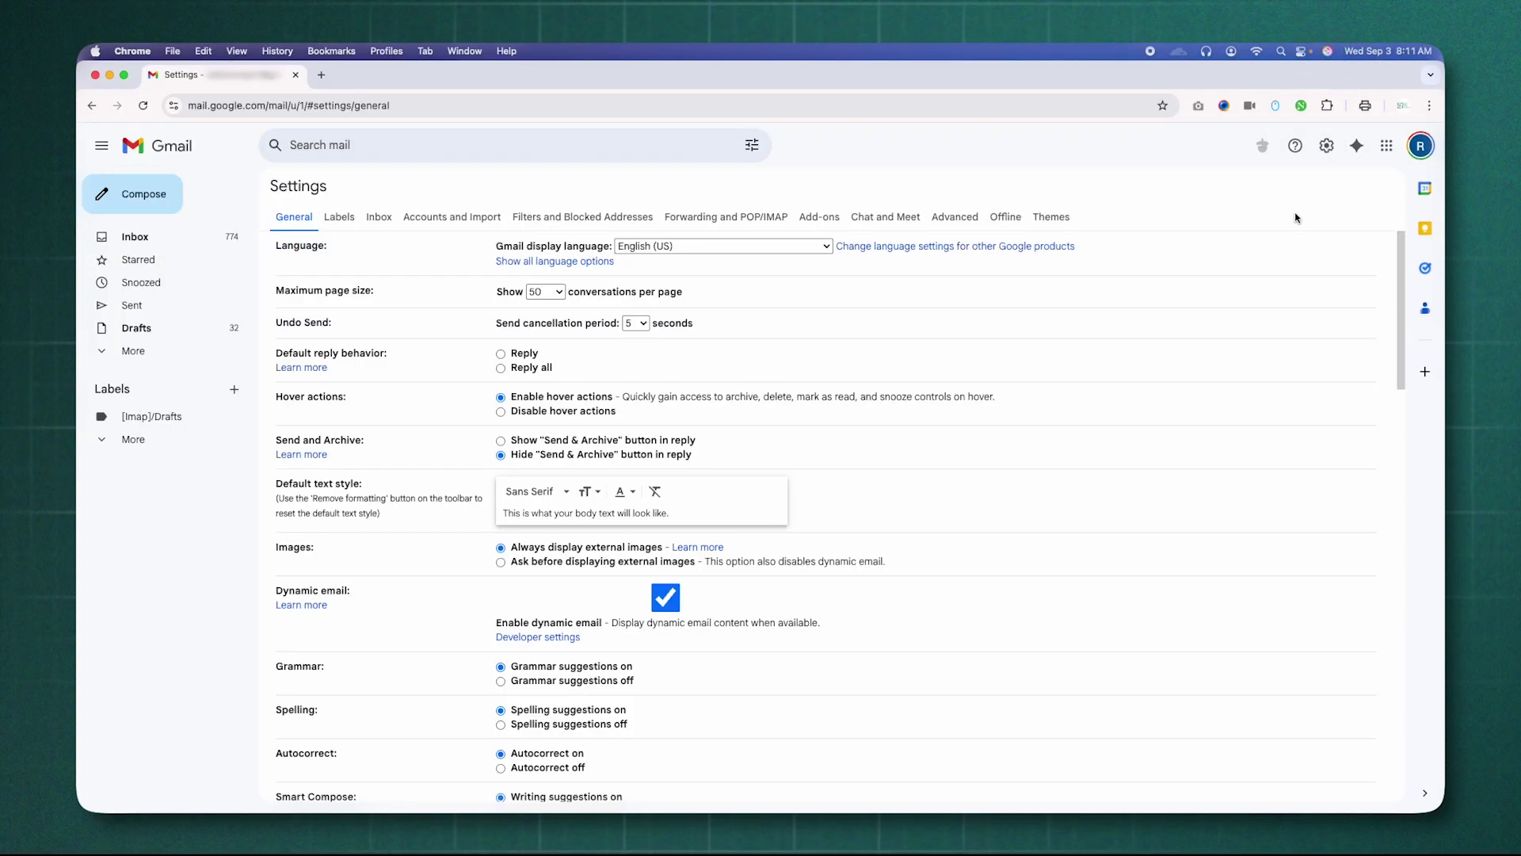
click(468, 227)
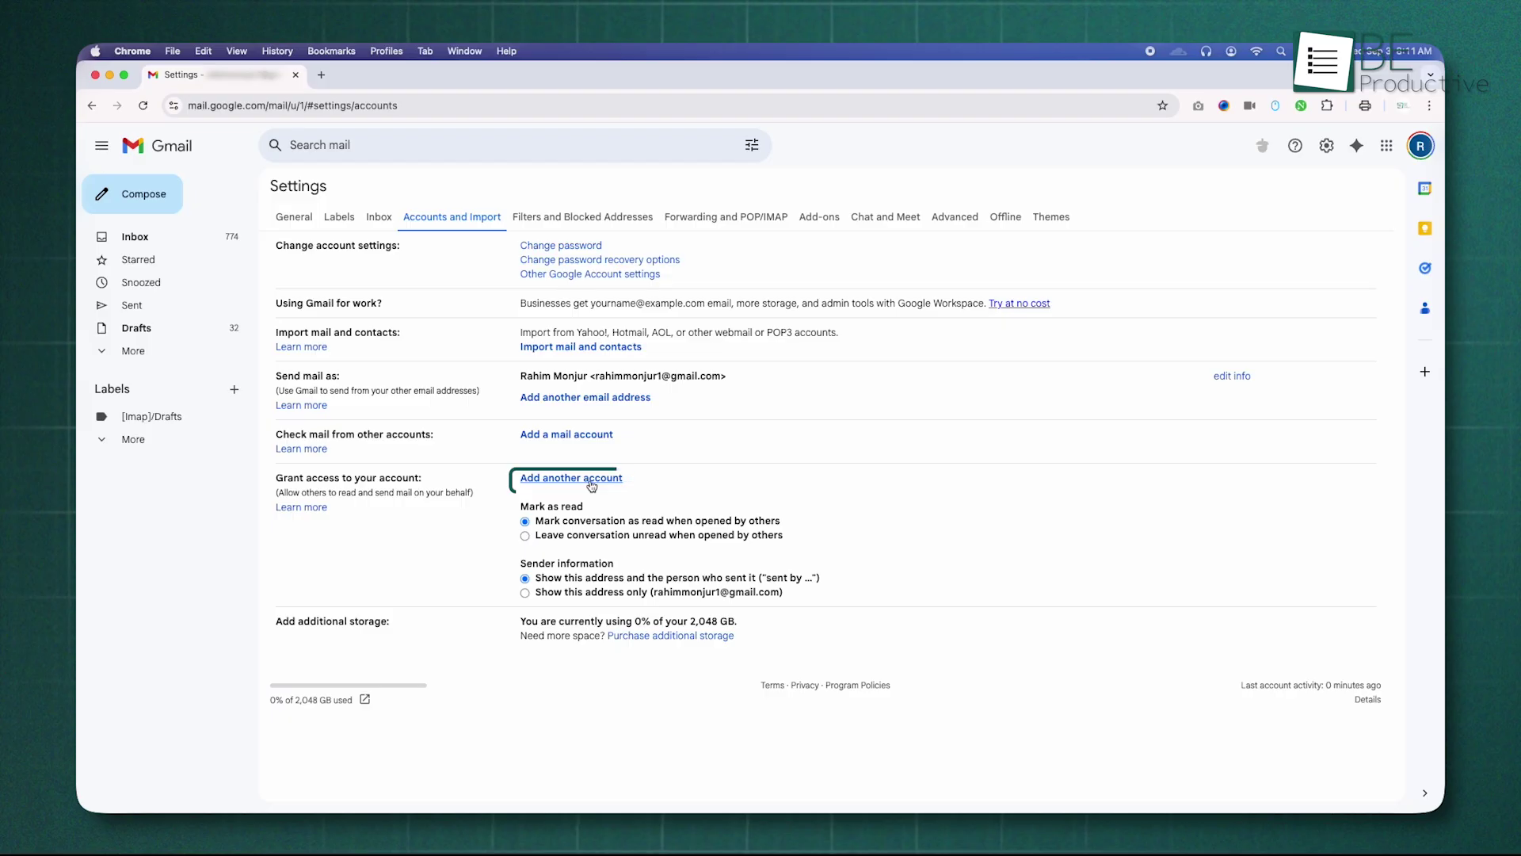
click(591, 480)
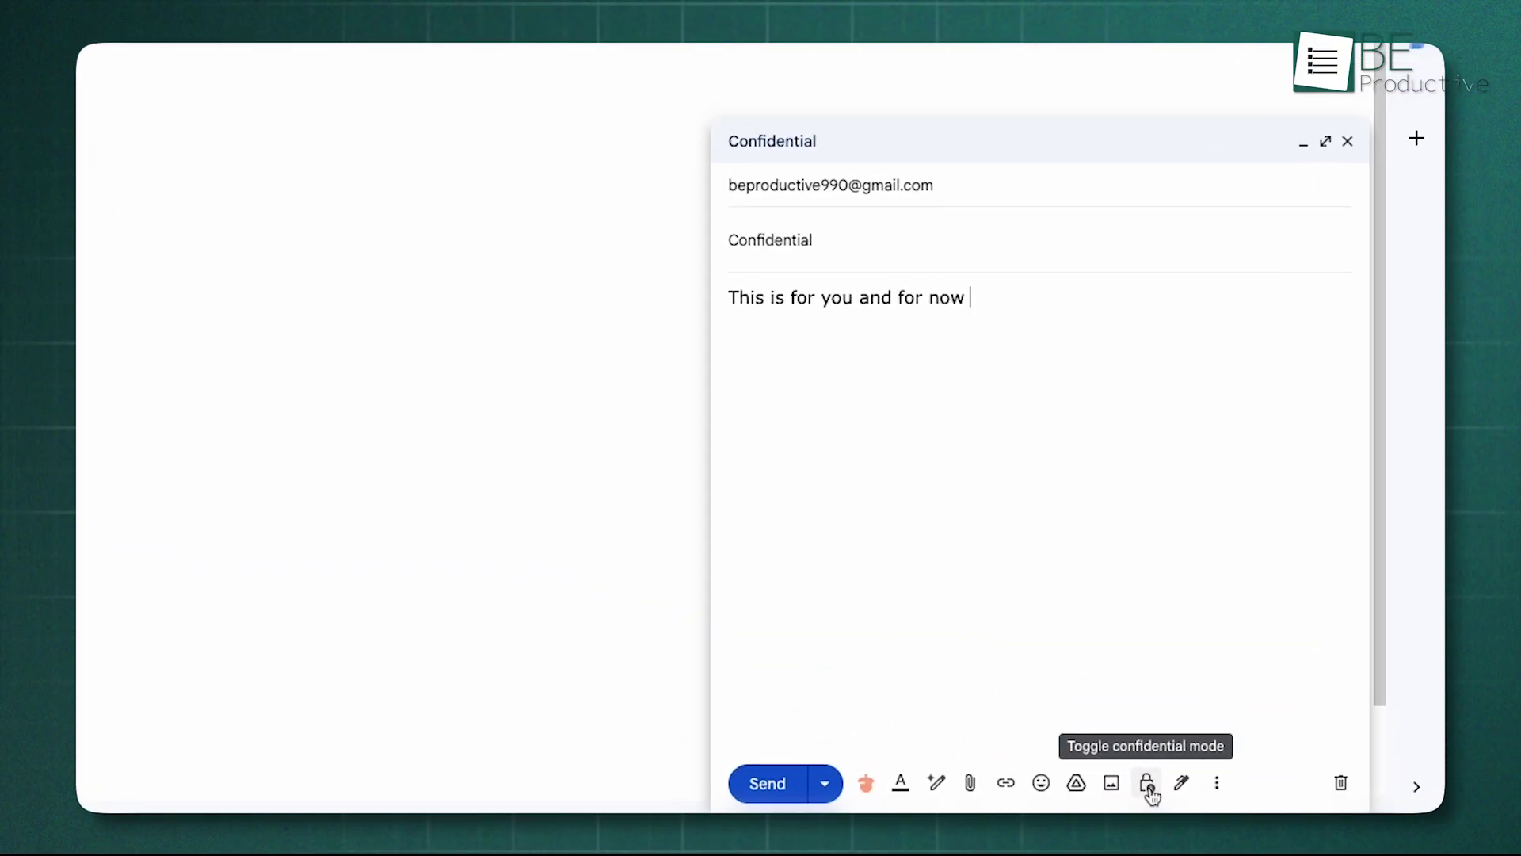
Step: Turn on confidential mode for the draft, keeping the 1 week expiration
click(1148, 787)
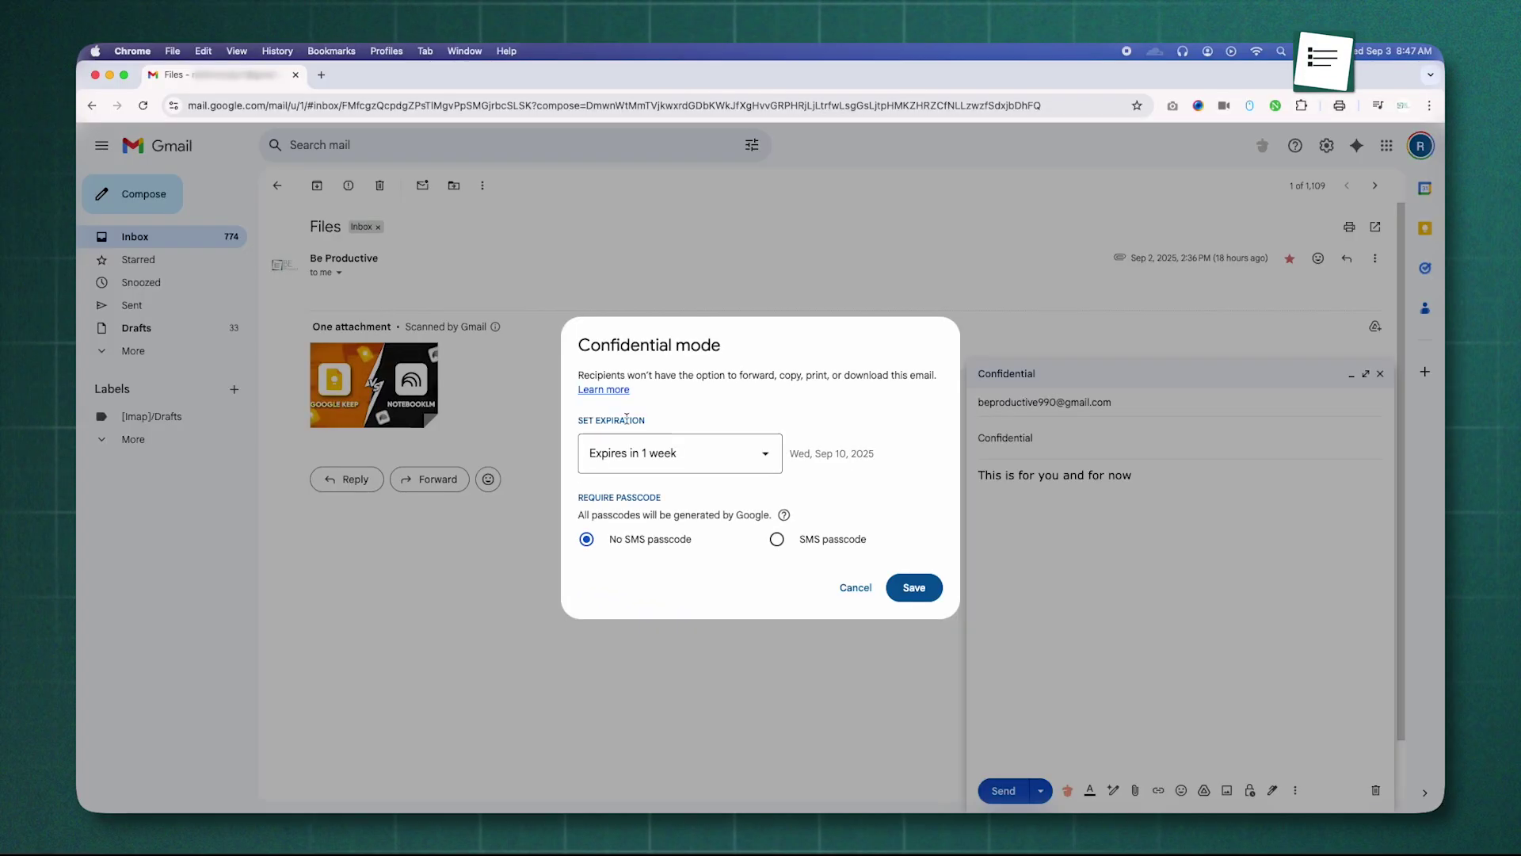
click(766, 454)
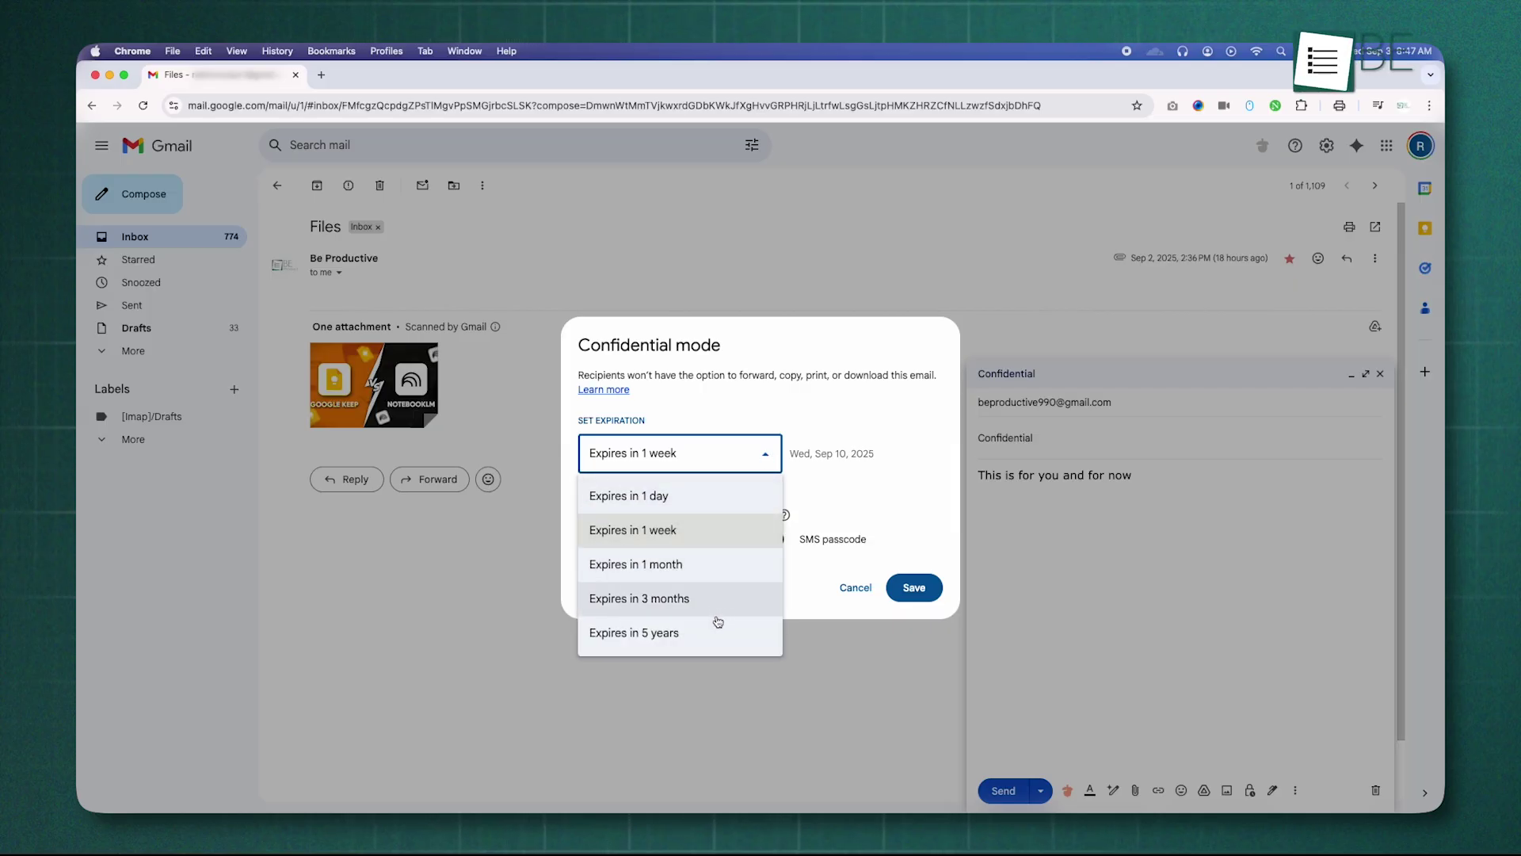
click(767, 457)
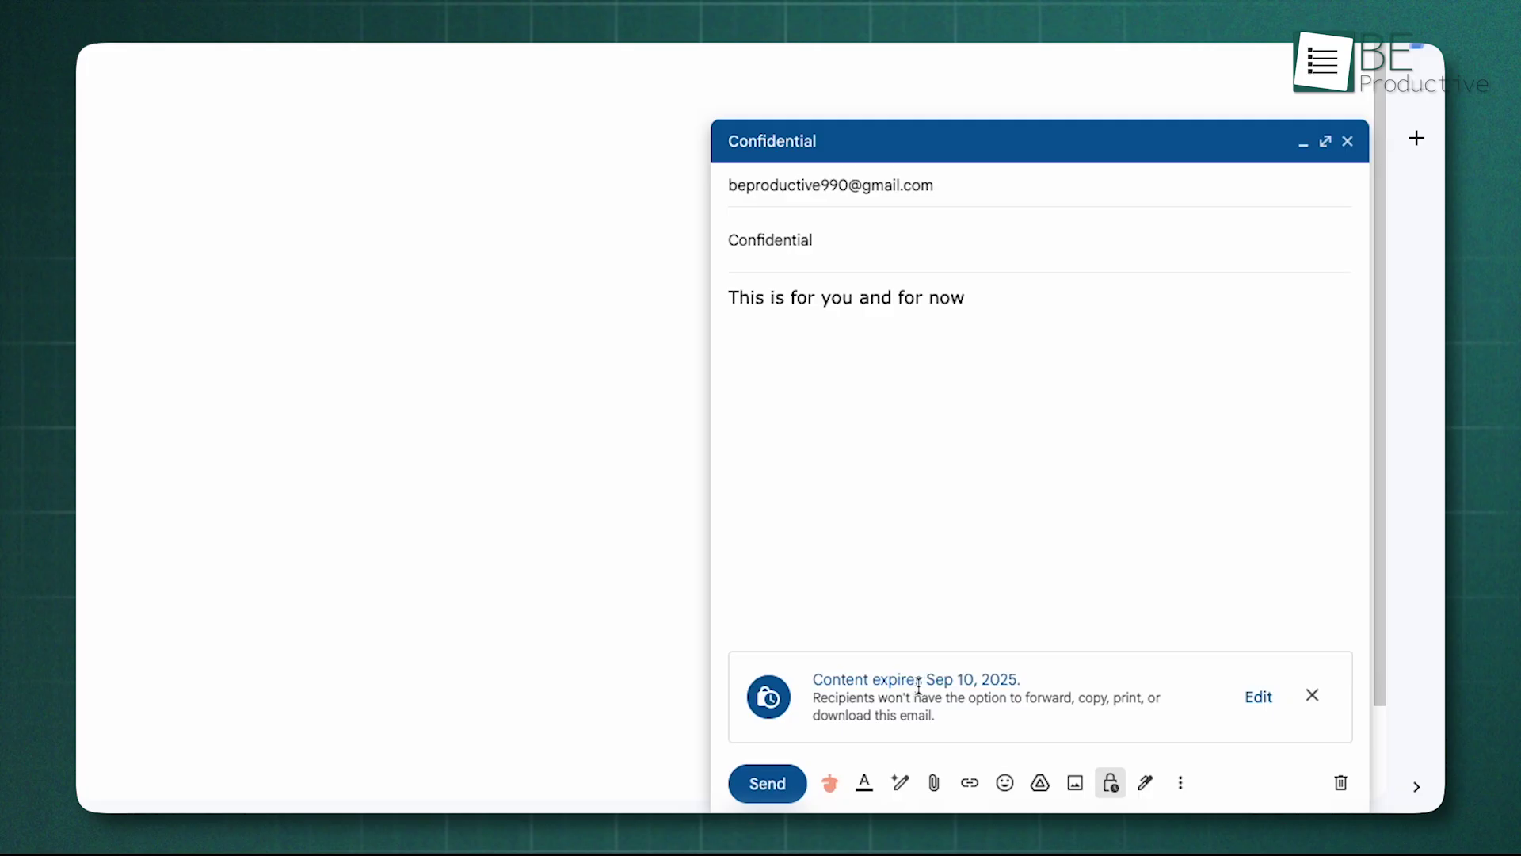
Step: Select the Sep 10, 2025 expiry notice and the 'This is for you and for now' line
drag(1022, 683, 809, 691)
click(1021, 620)
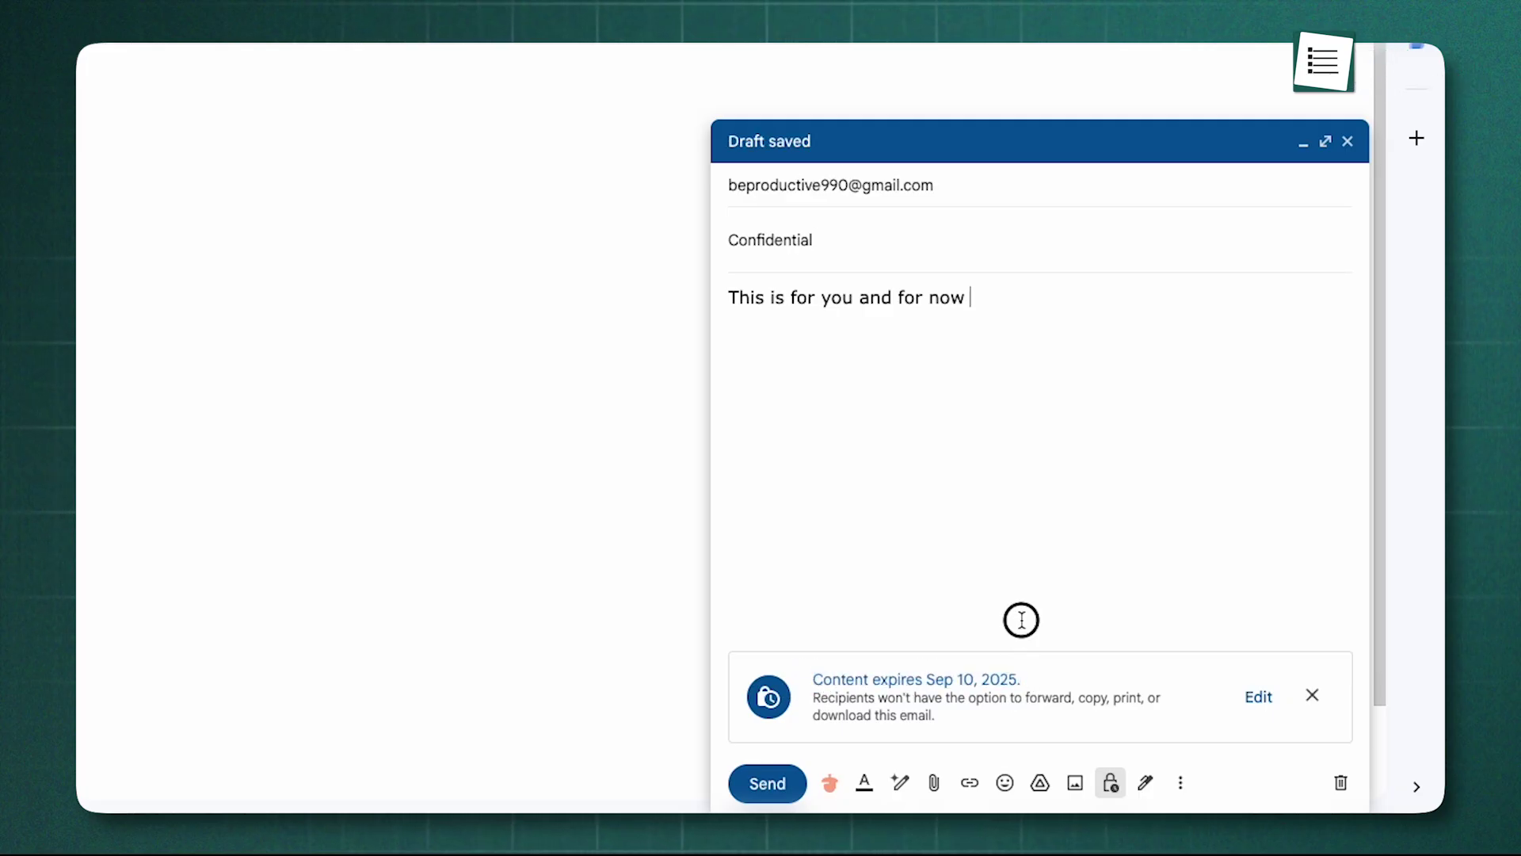
drag(978, 298, 584, 301)
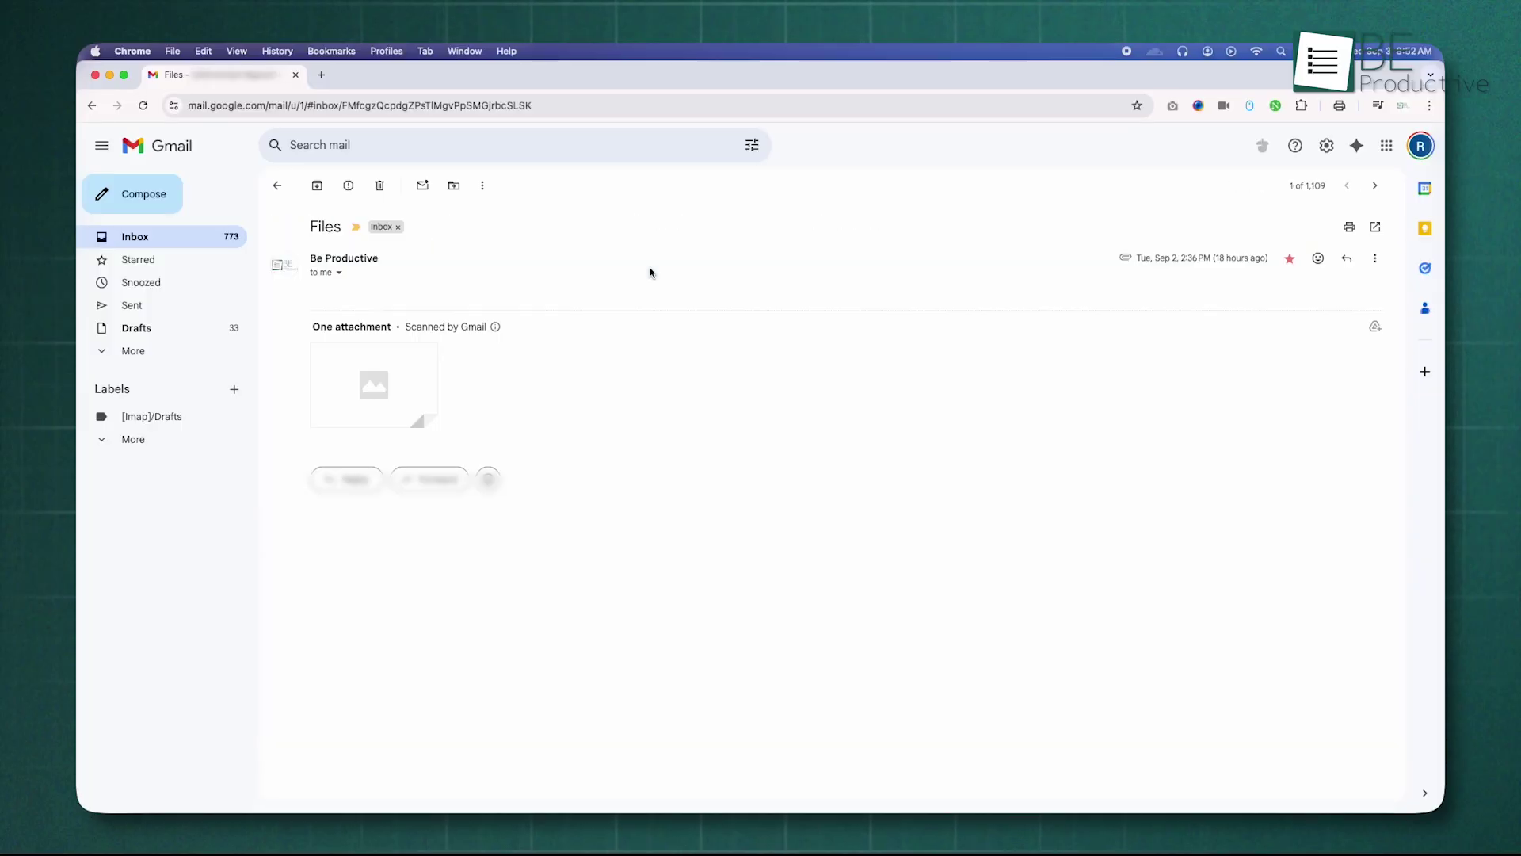
Step: Open the Video email, then the Meeting Notes email, returning to the inbox between them
click(92, 105)
click(765, 347)
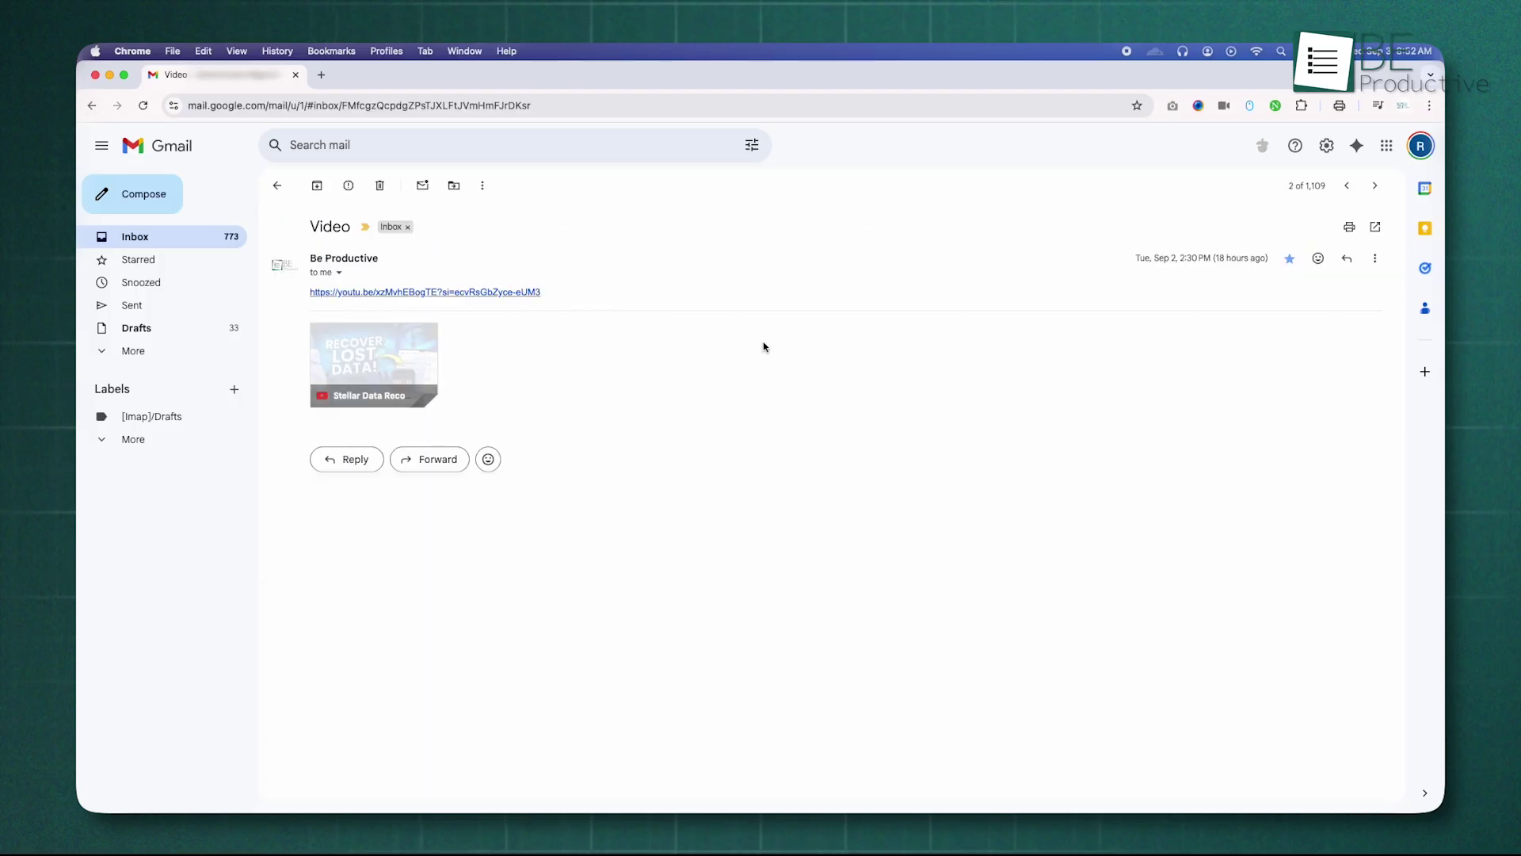
click(92, 108)
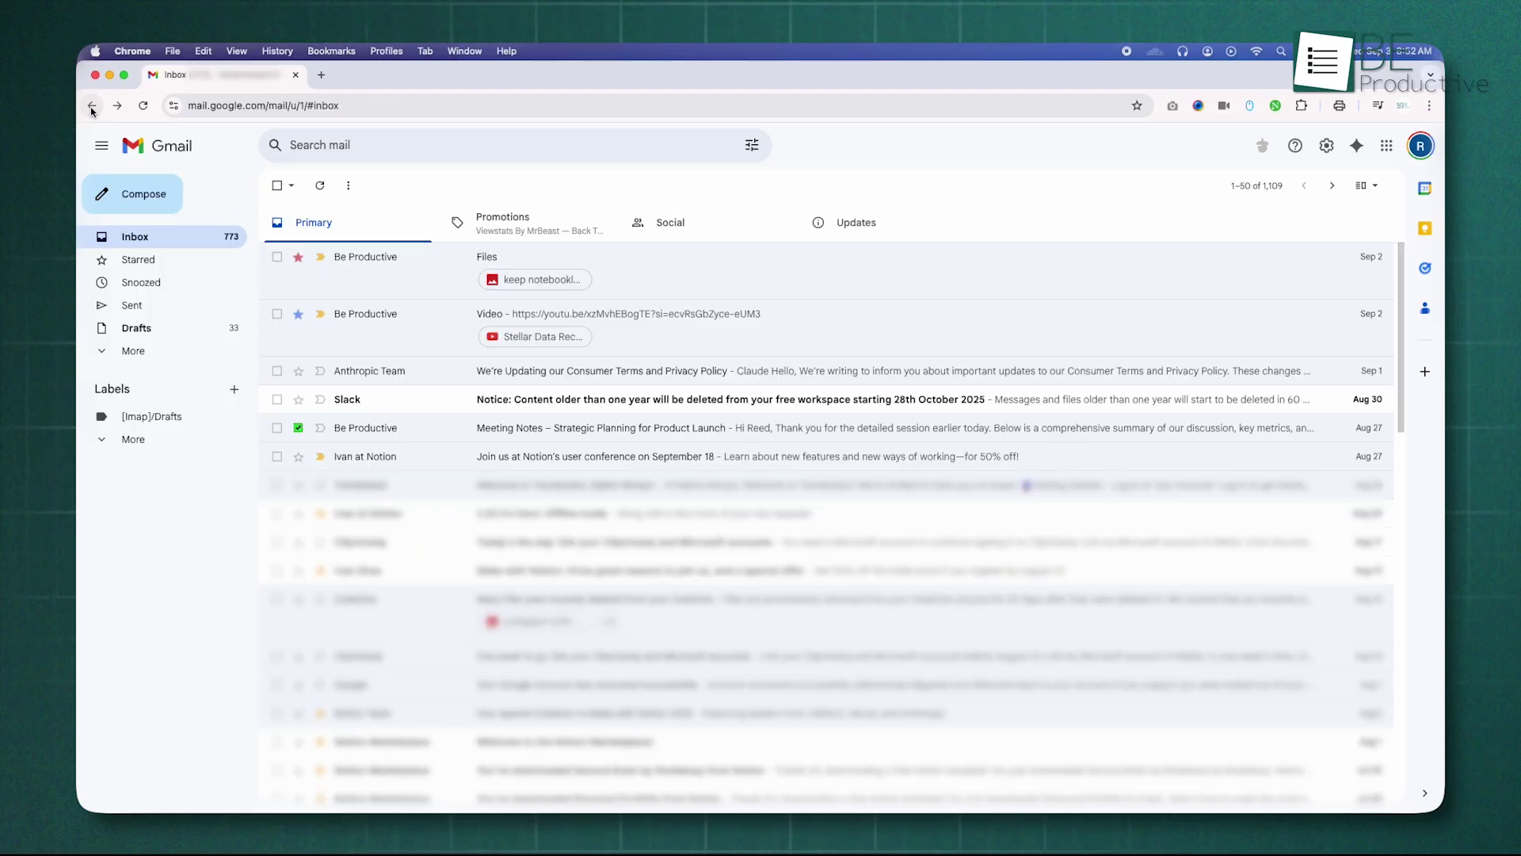
click(670, 438)
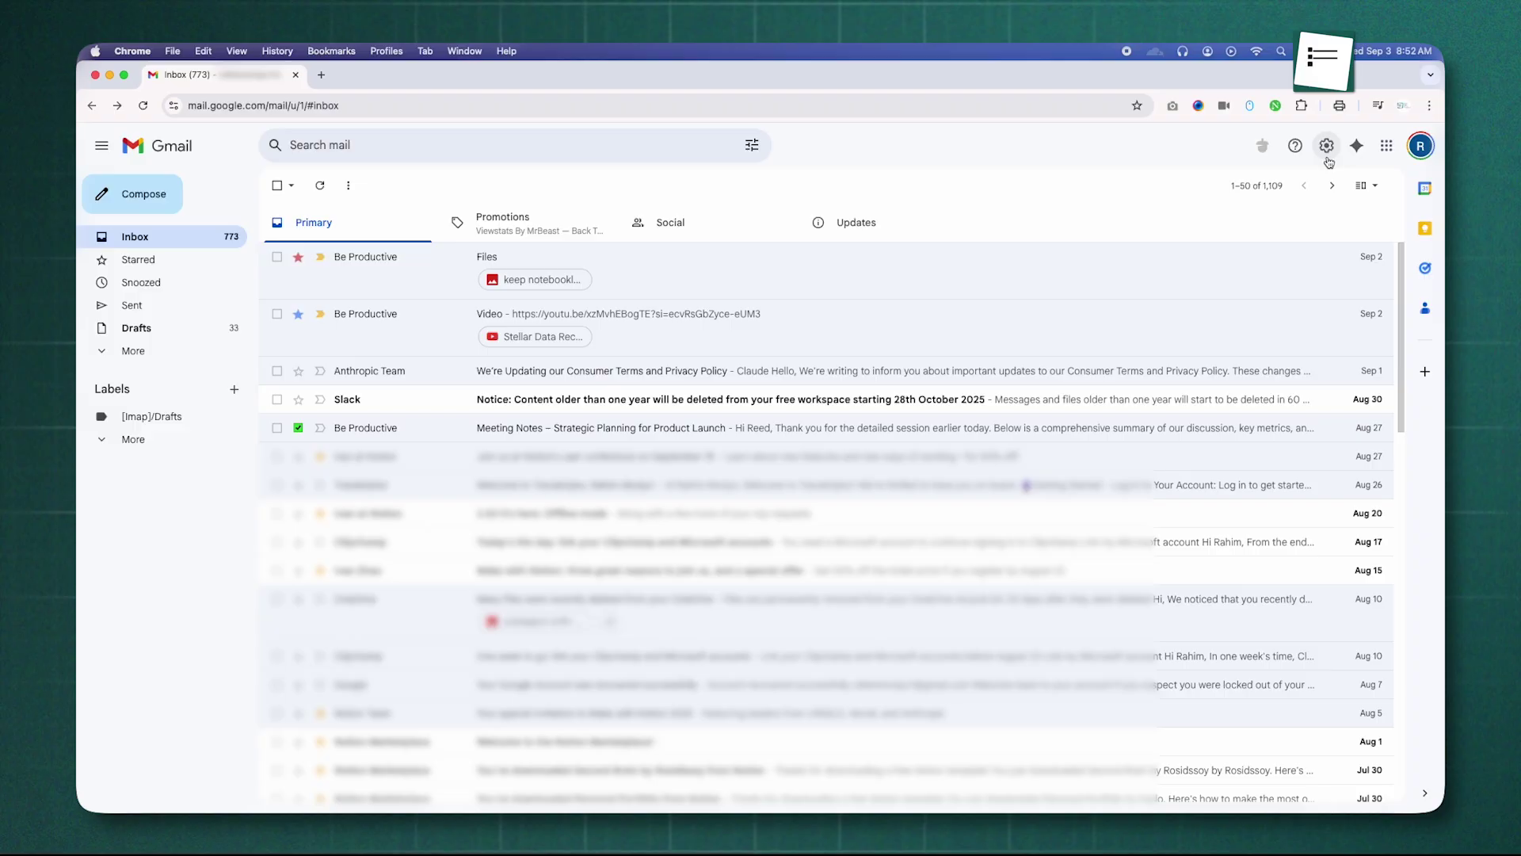
Step: Enable the reading pane in Quick settings, trying the right-of-inbox and below-inbox positions
click(1328, 149)
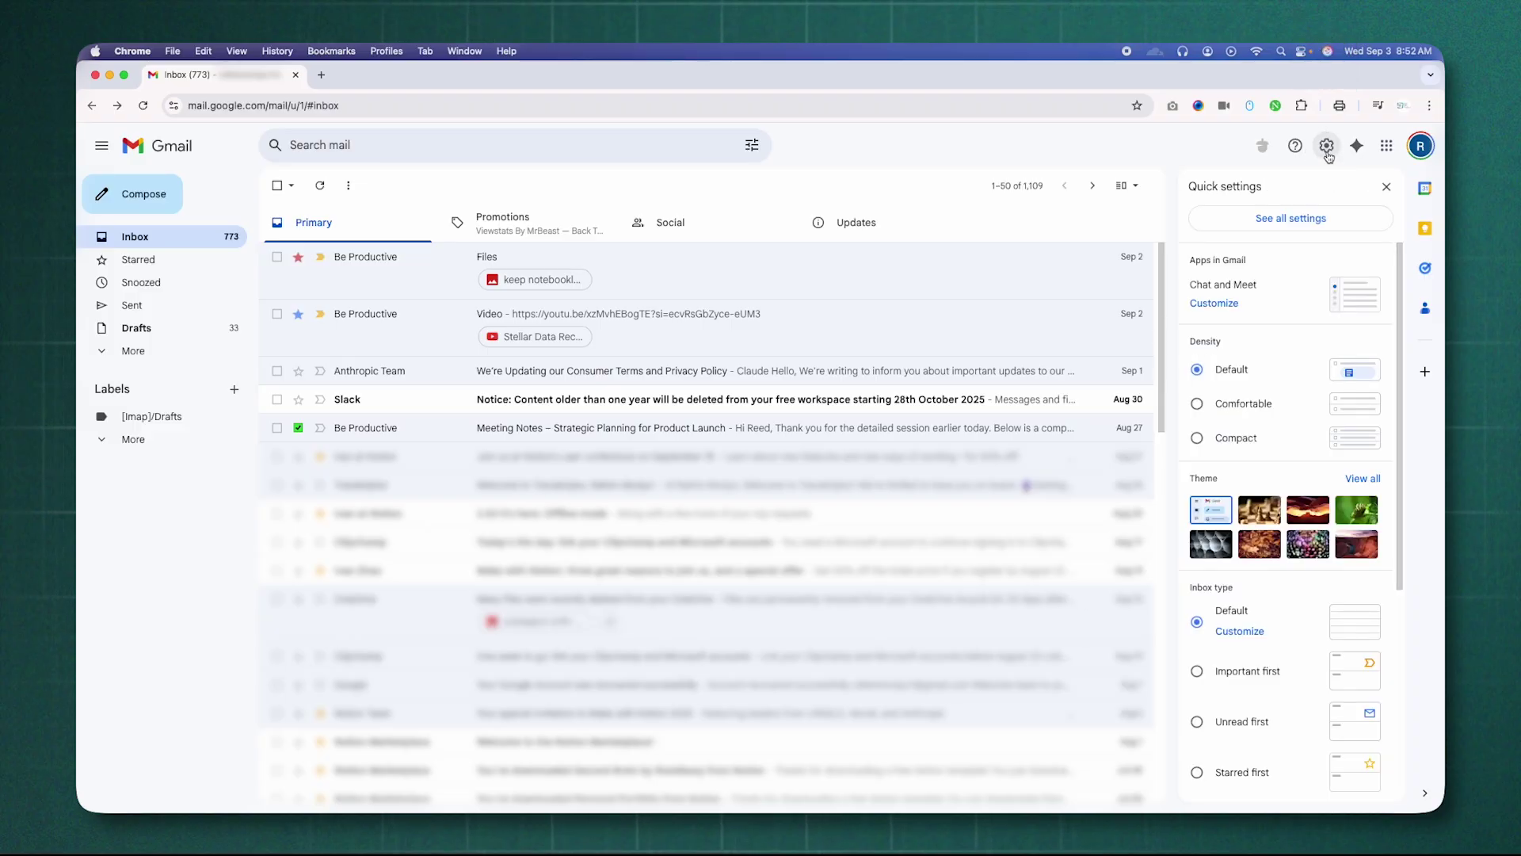
scroll(1309, 634, down, 5)
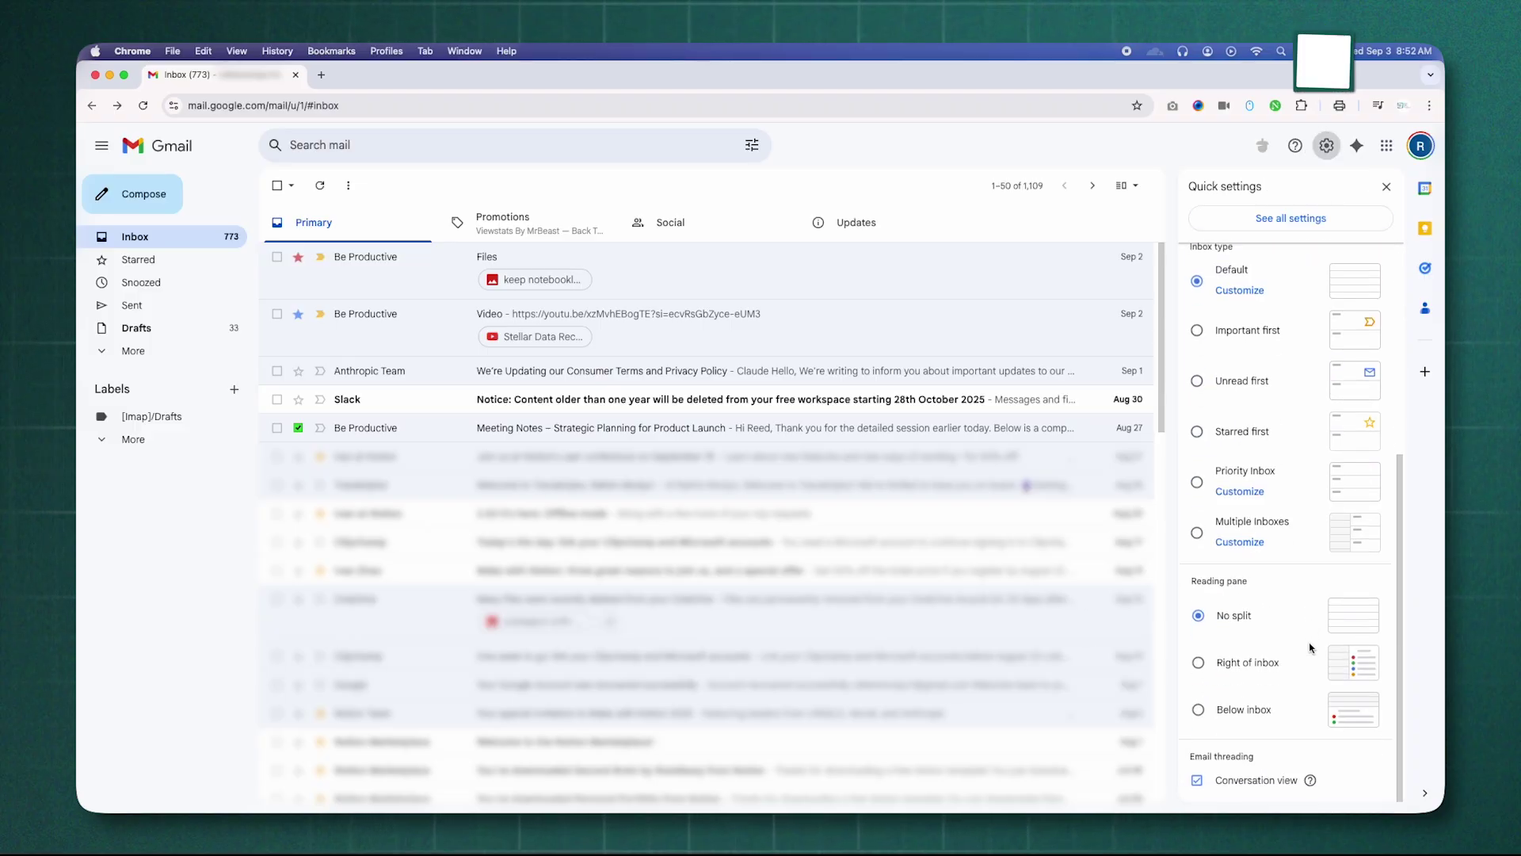
click(1334, 659)
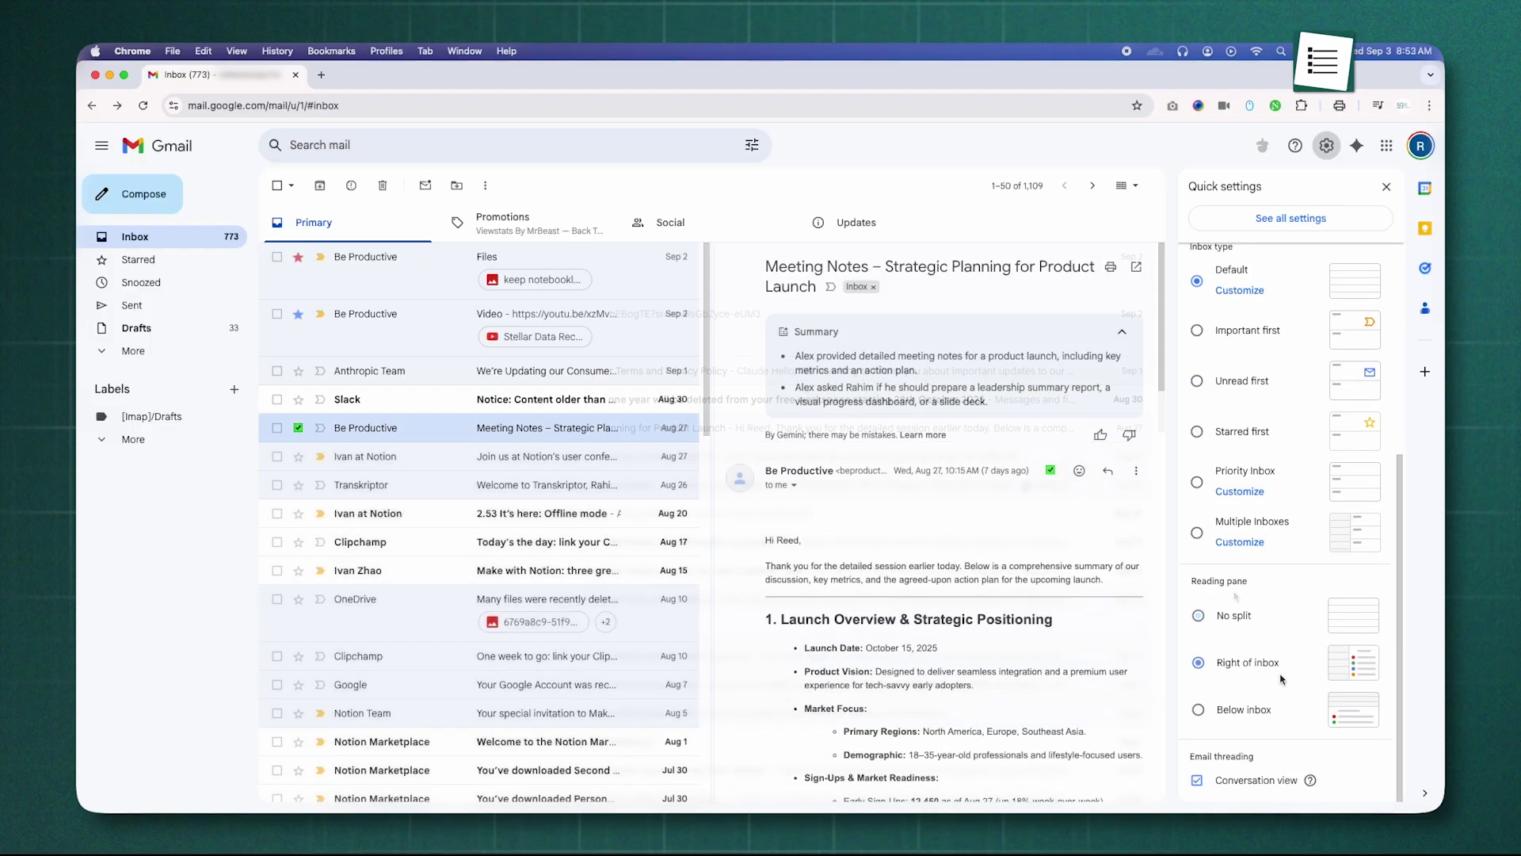
click(1252, 712)
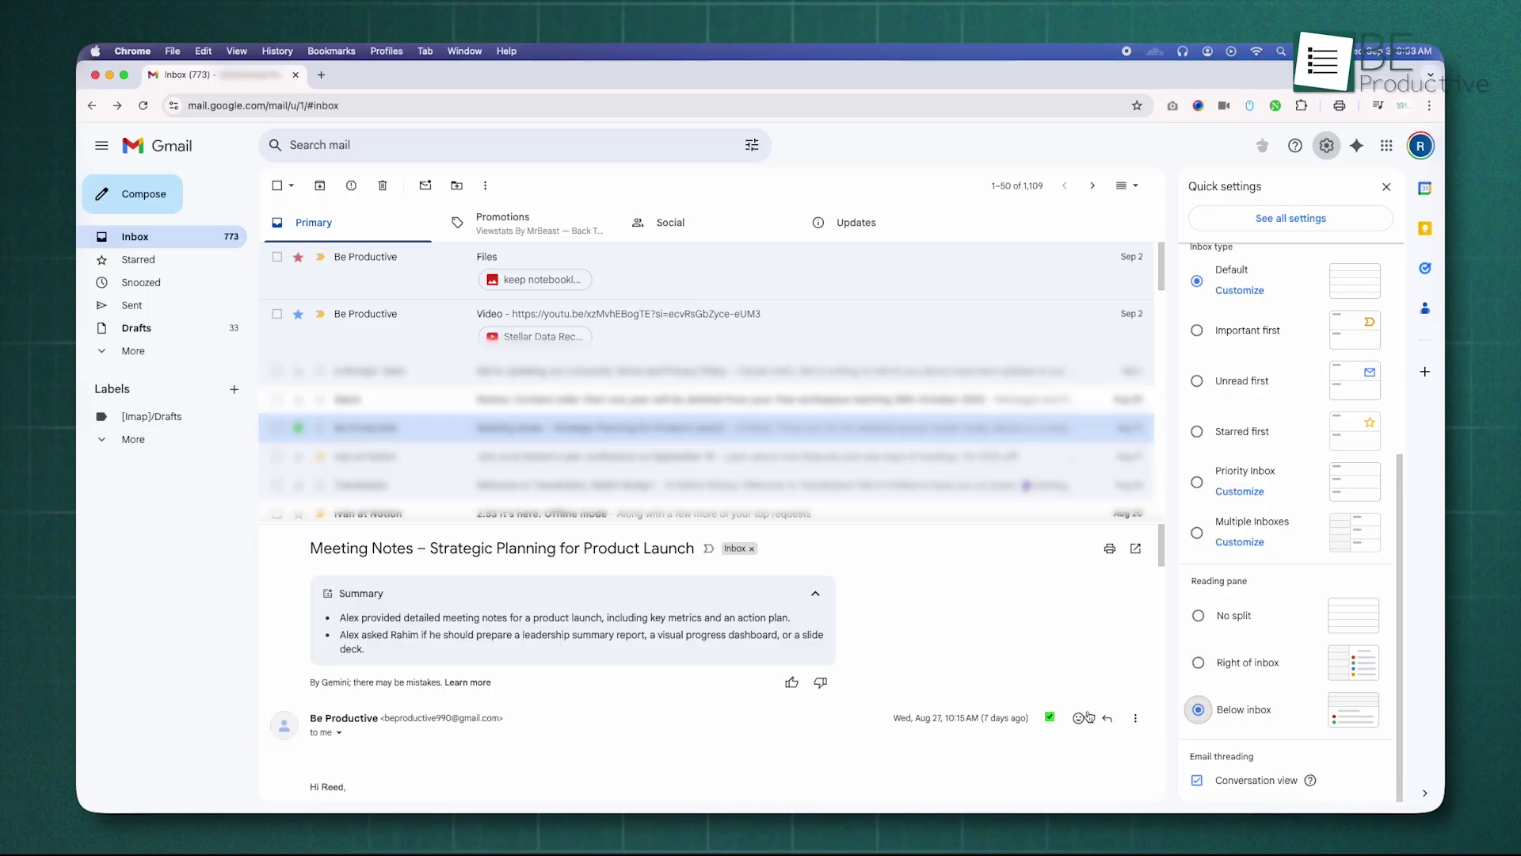
Step: Enable Auto-advance under Advanced settings and save the changes
scroll(602, 657, down, 7)
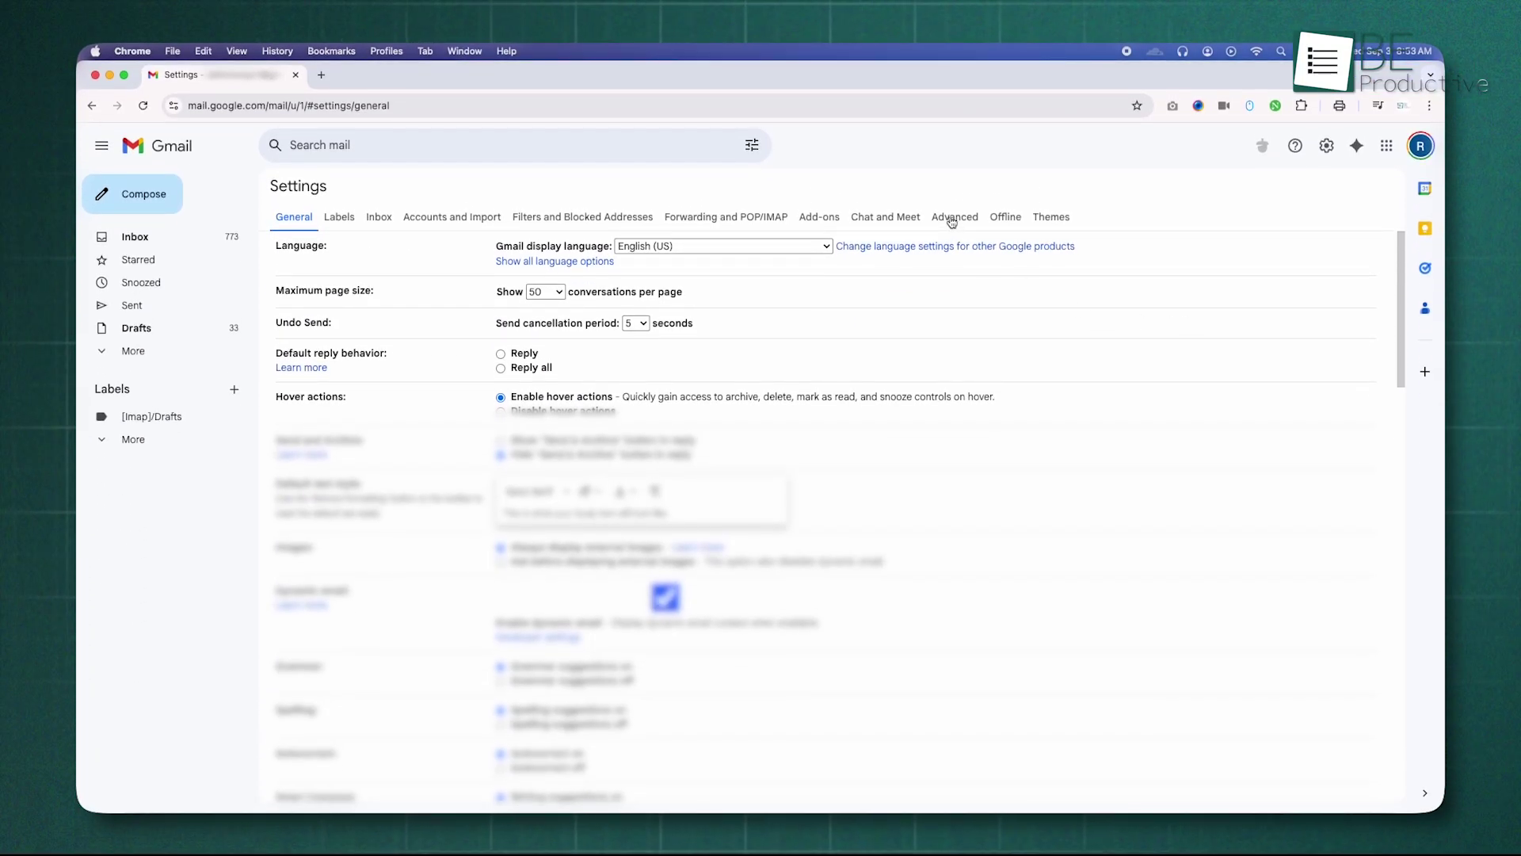
click(951, 221)
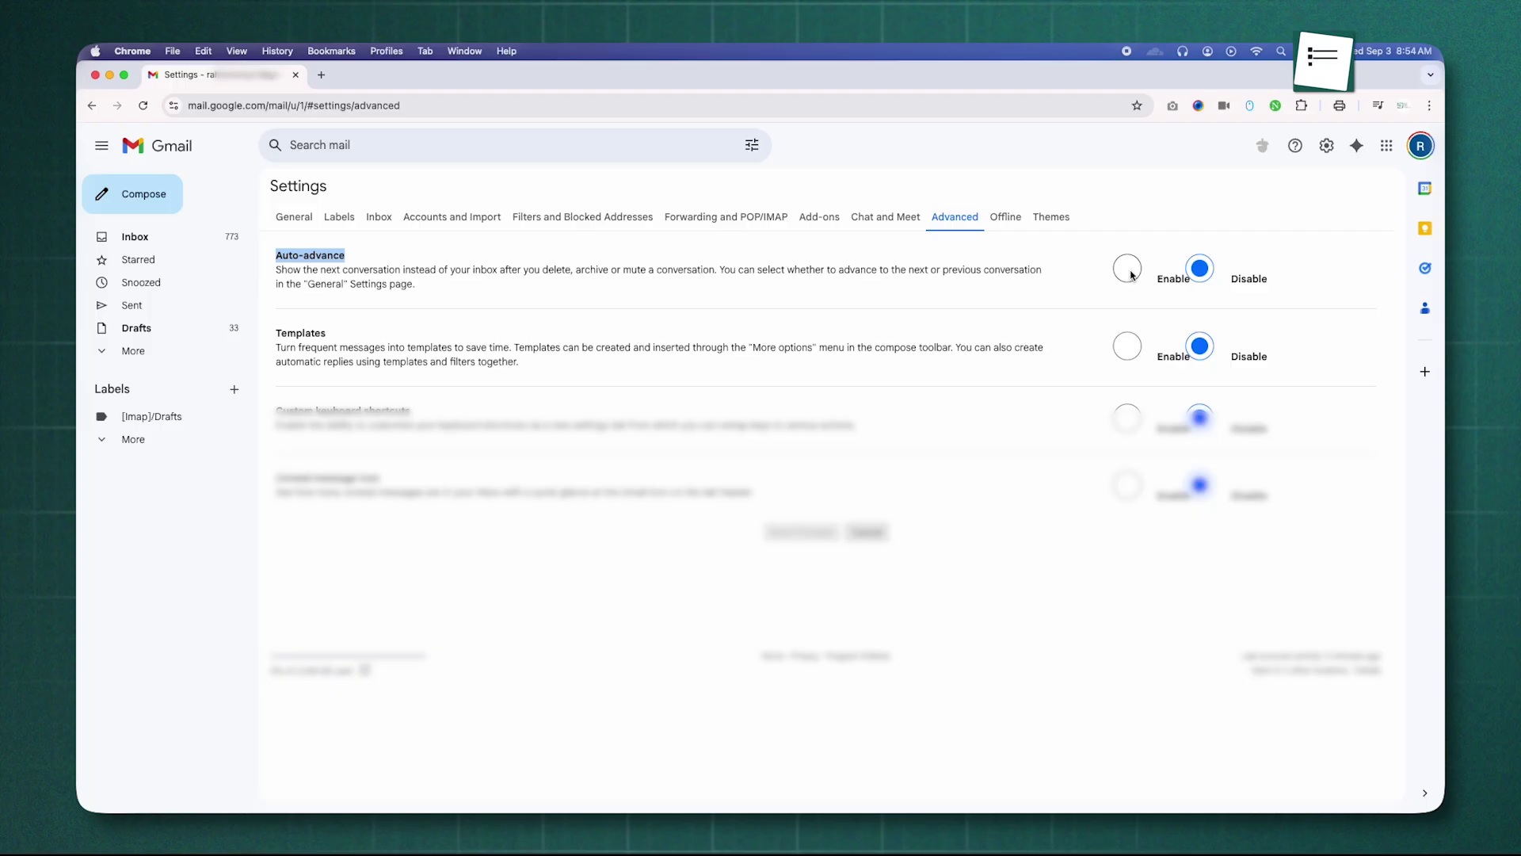
click(802, 532)
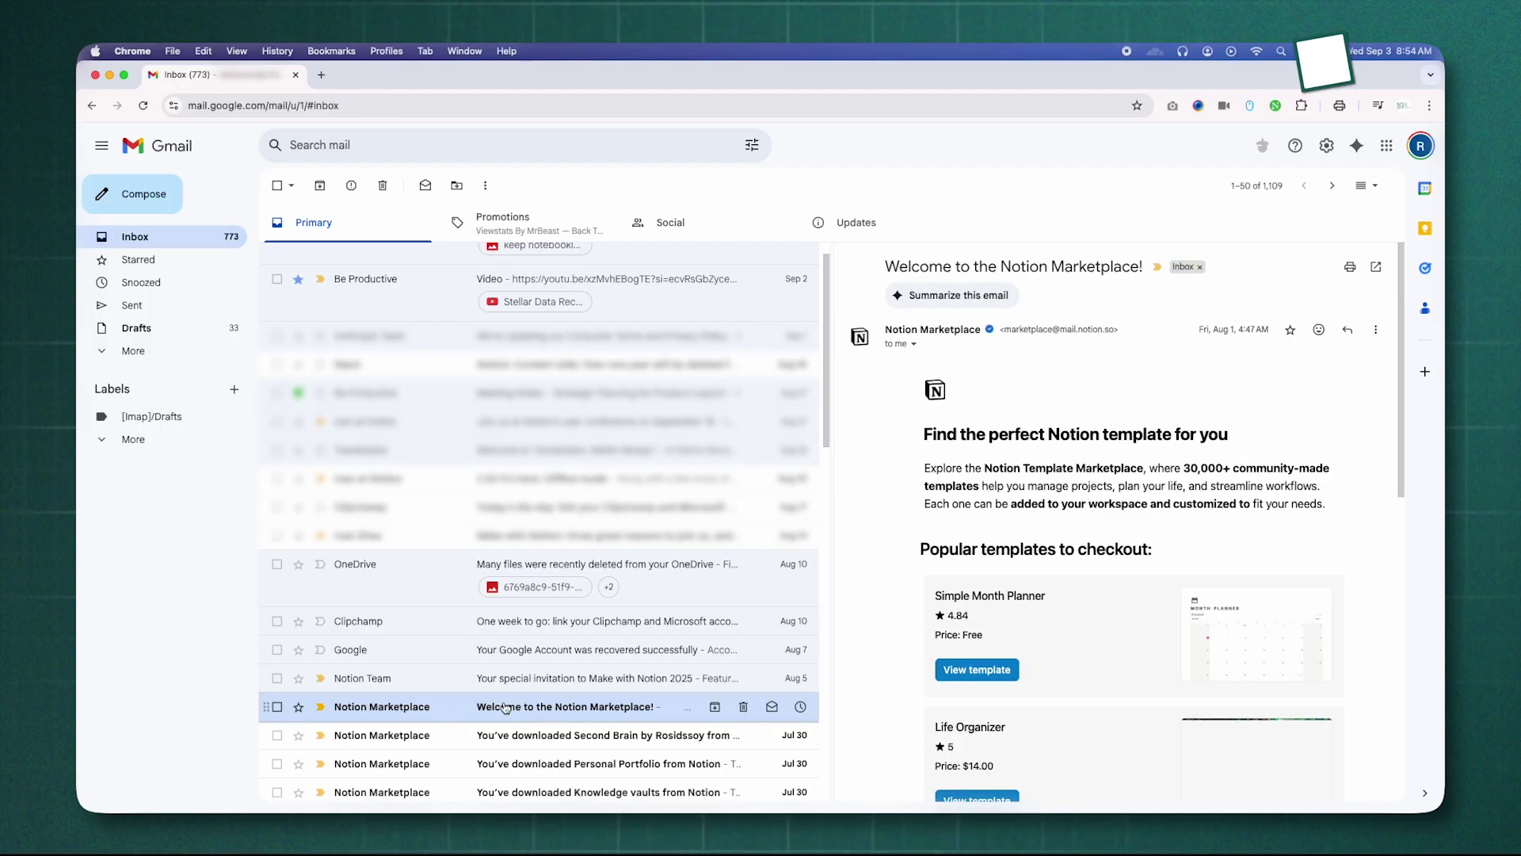
Step: Trash the Notion Marketplace welcome and Personal Portfolio emails, and archive the Second Brain email
click(740, 707)
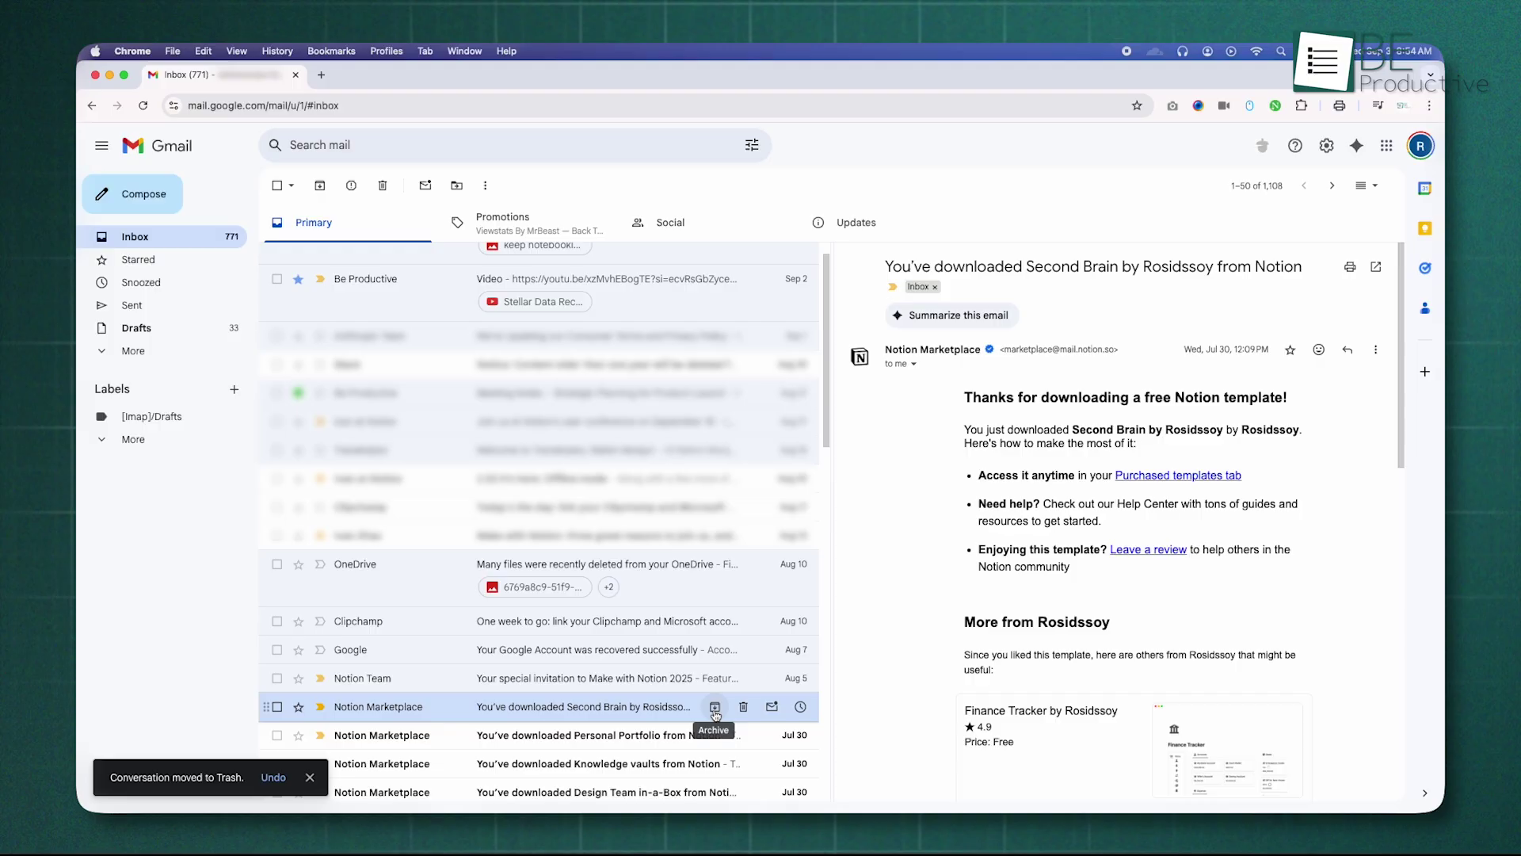
click(715, 708)
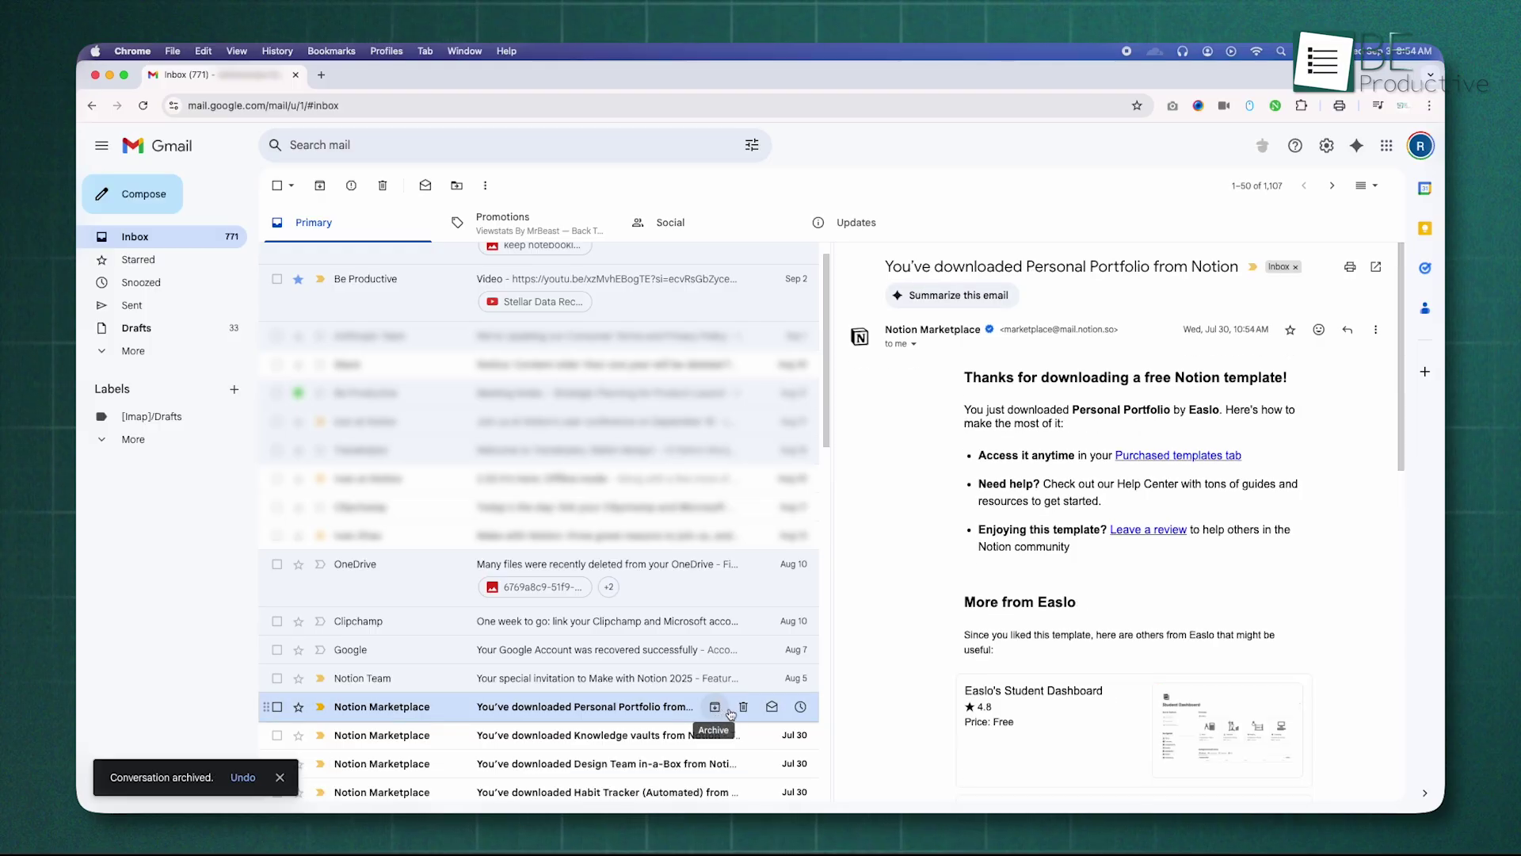
click(735, 709)
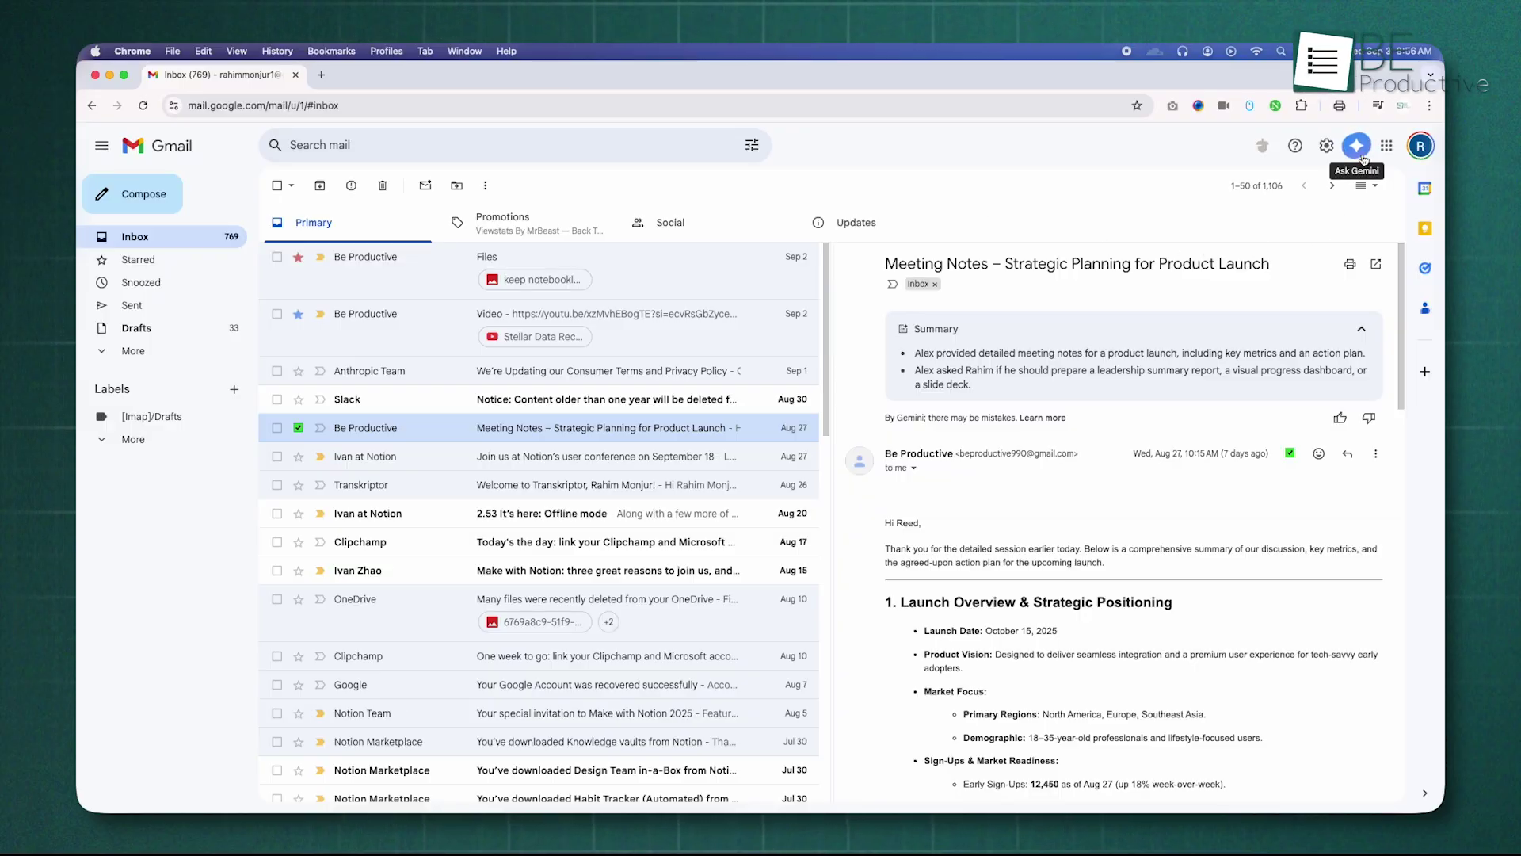
Step: Have Gemini summarize the Meeting Notes email and answer a typed follow-up question
click(1362, 156)
click(1313, 283)
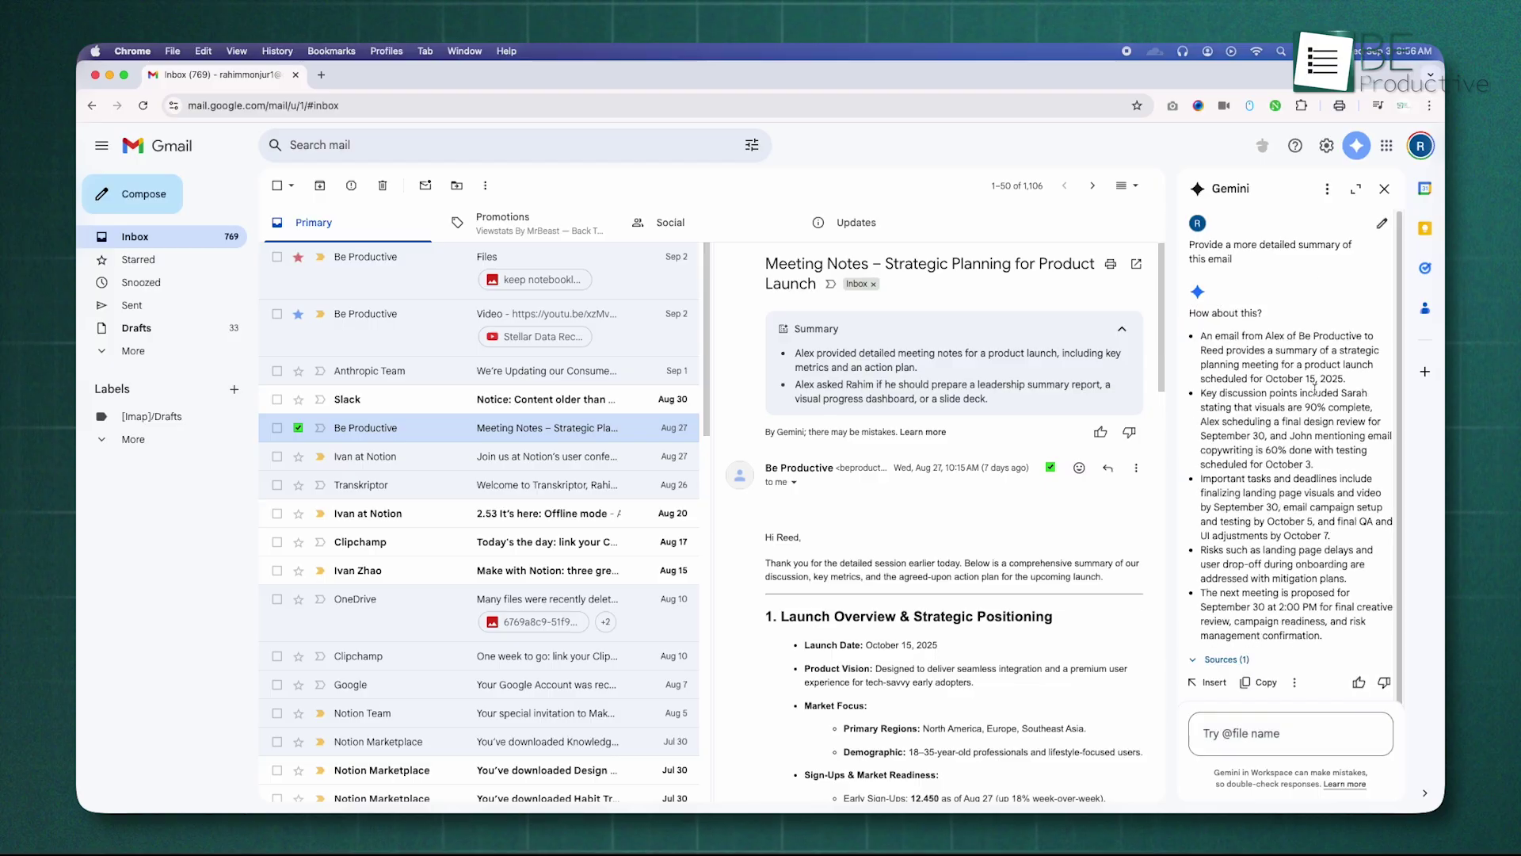
scroll(1313, 499, down, 5)
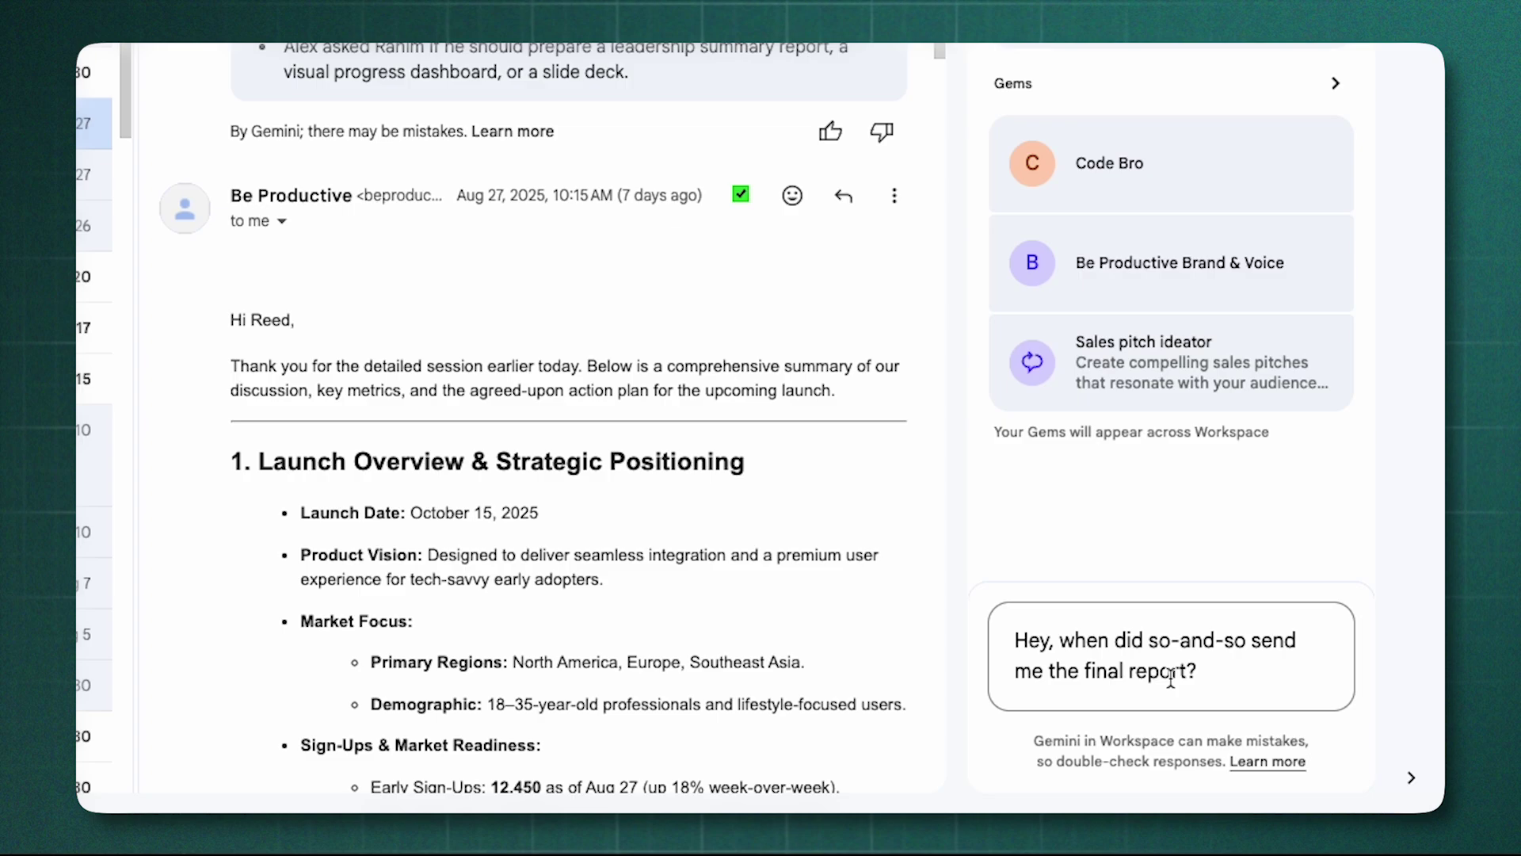
key(Return)
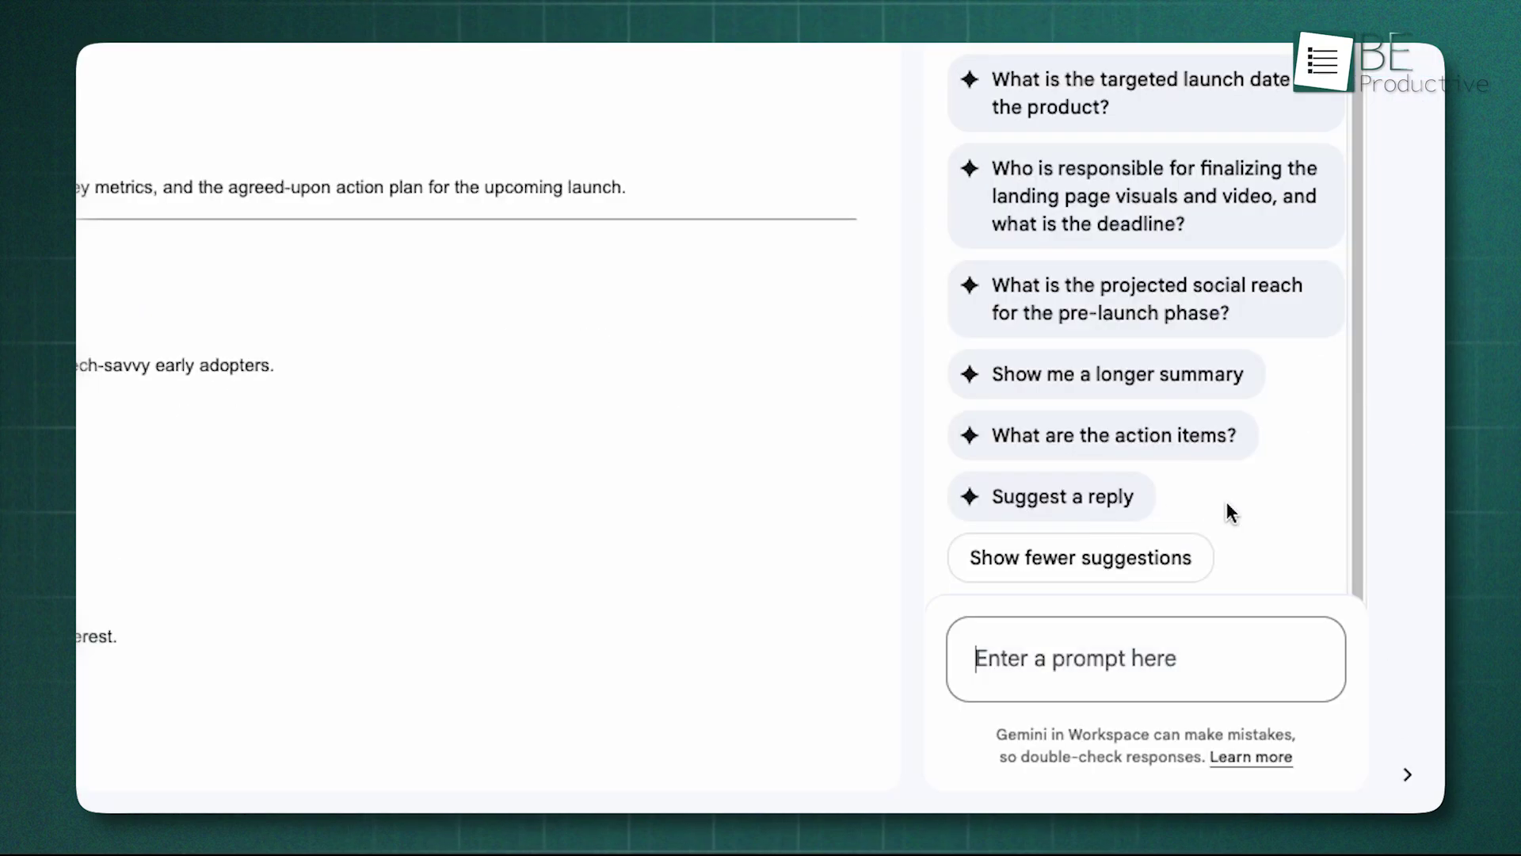
Step: Get Gemini's suggested replies, view its sources, and insert the suggestions into a reply draft
click(1098, 508)
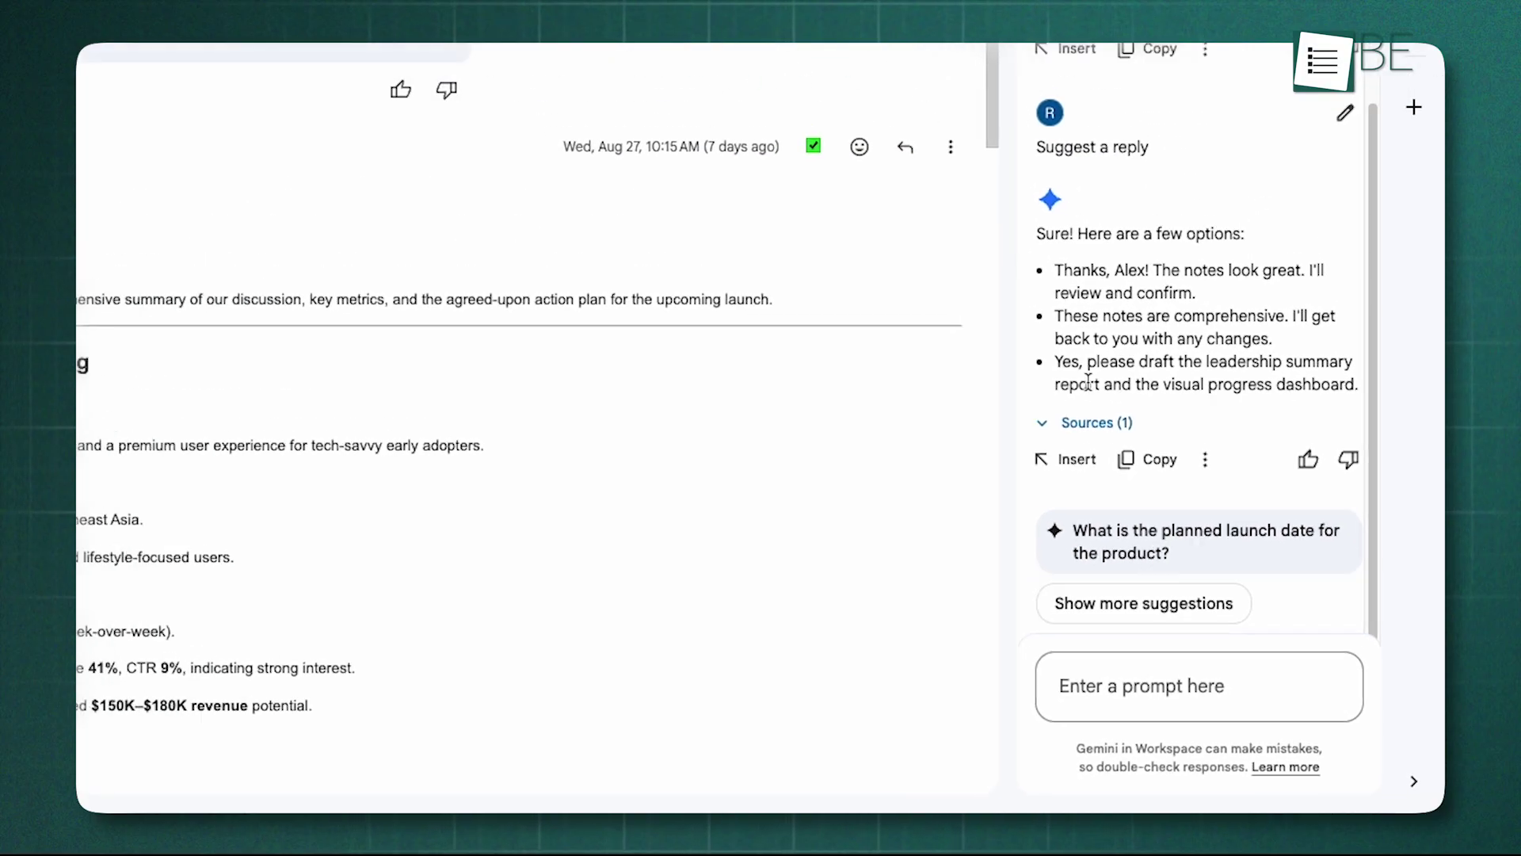
click(1026, 352)
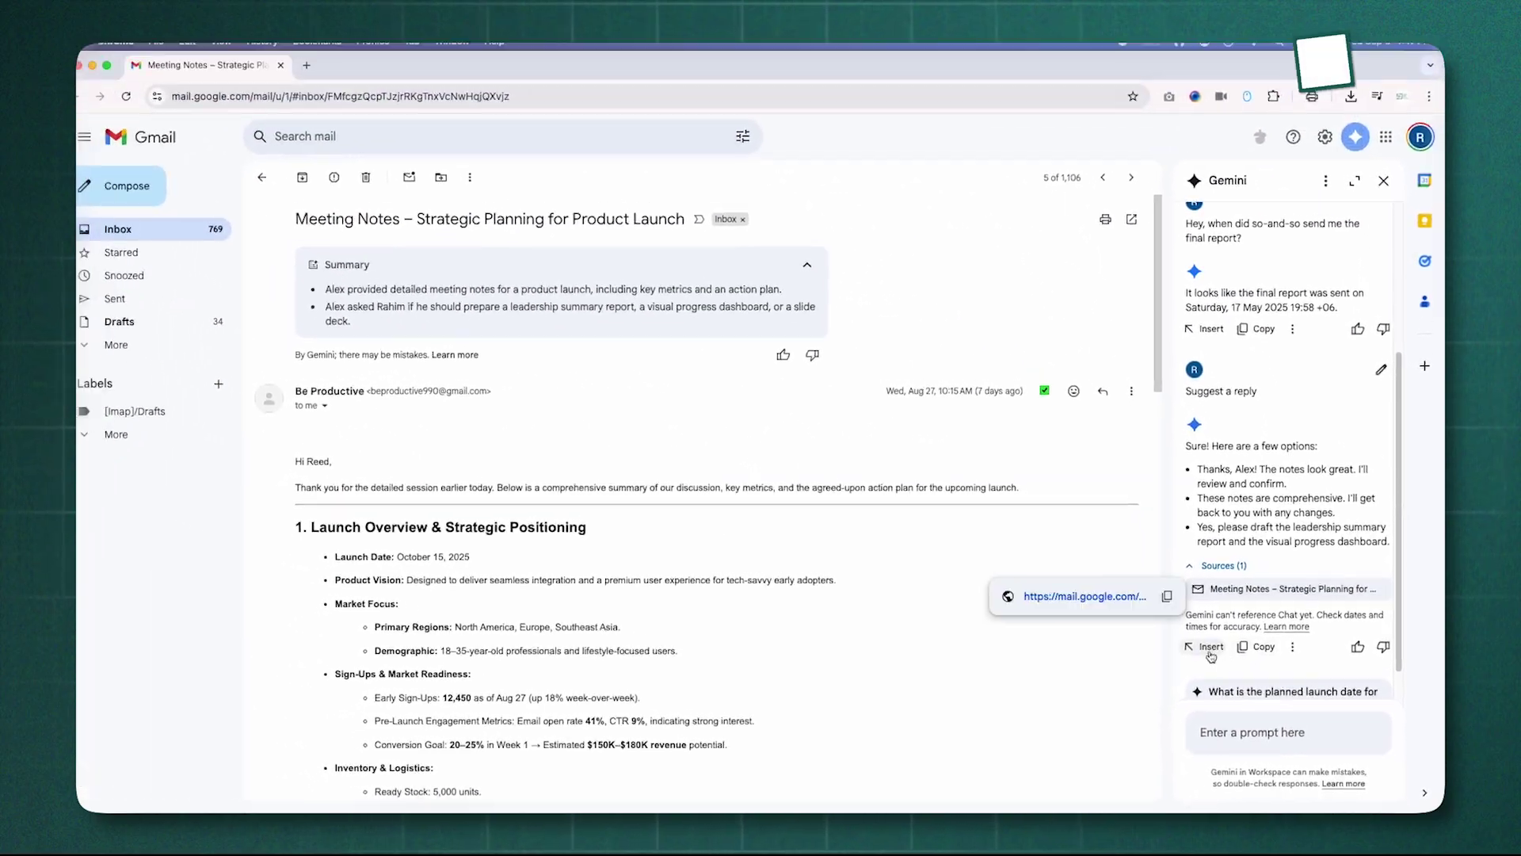
click(1152, 610)
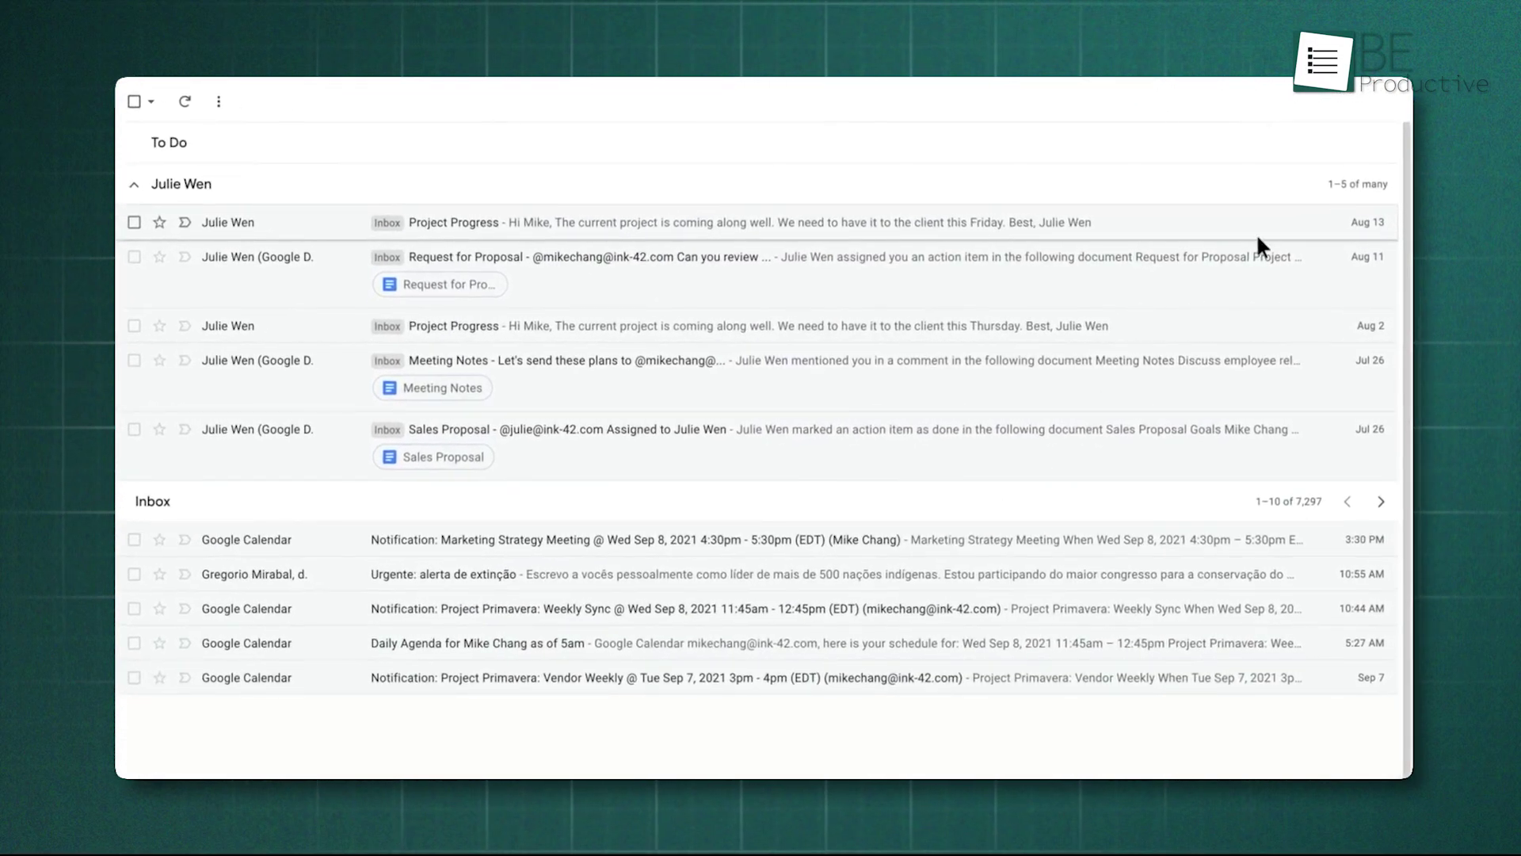
Step: Archive the top Project Progress email, then go to Gmail's full settings page
click(1271, 223)
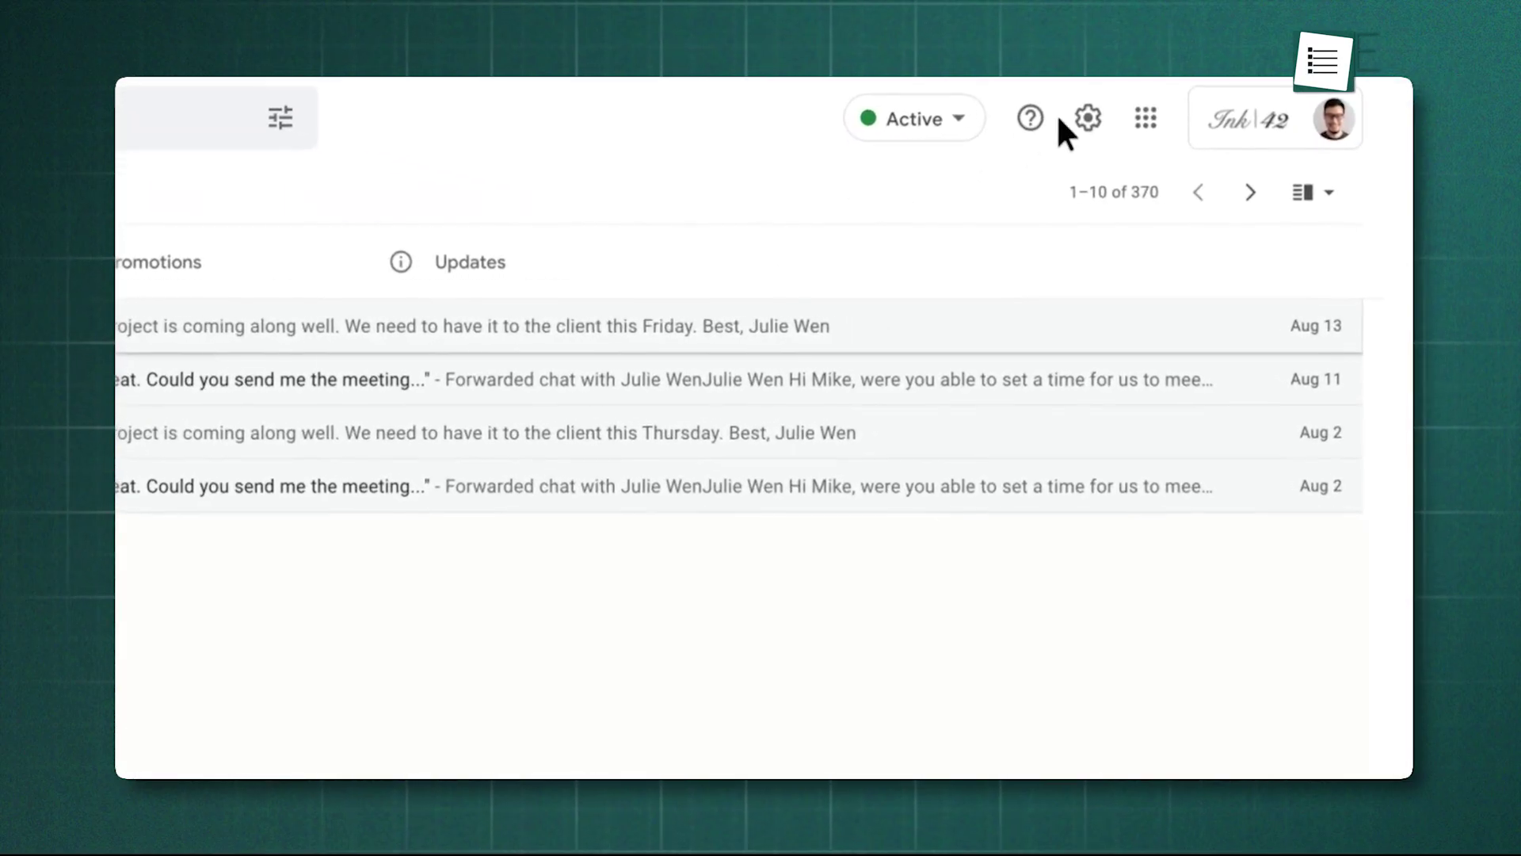
click(1087, 119)
click(1114, 241)
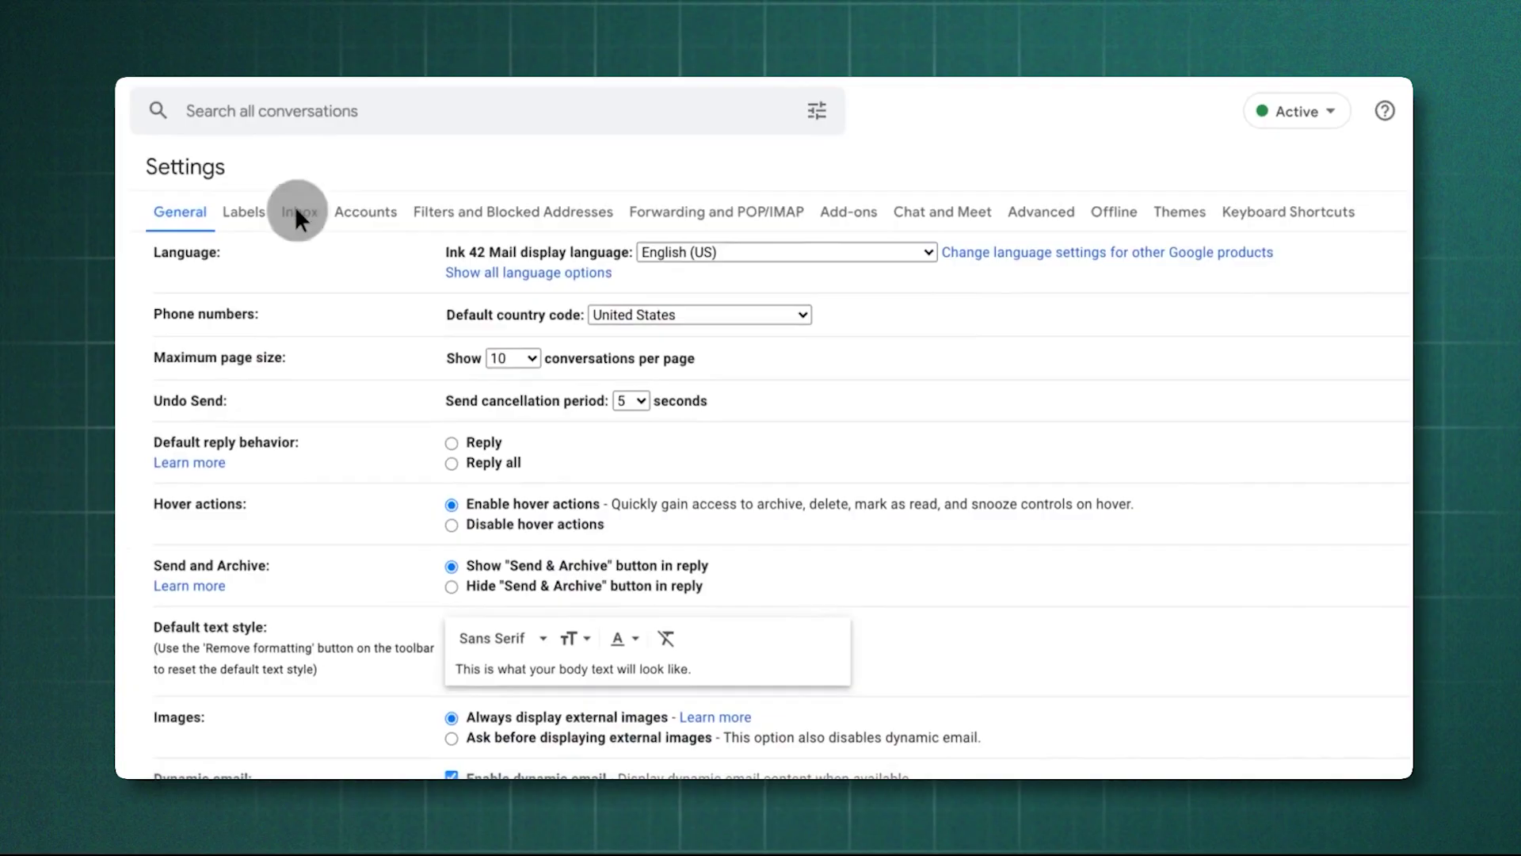
Step: Change the inbox type to Multiple Inboxes in the Inbox settings
click(297, 212)
click(554, 250)
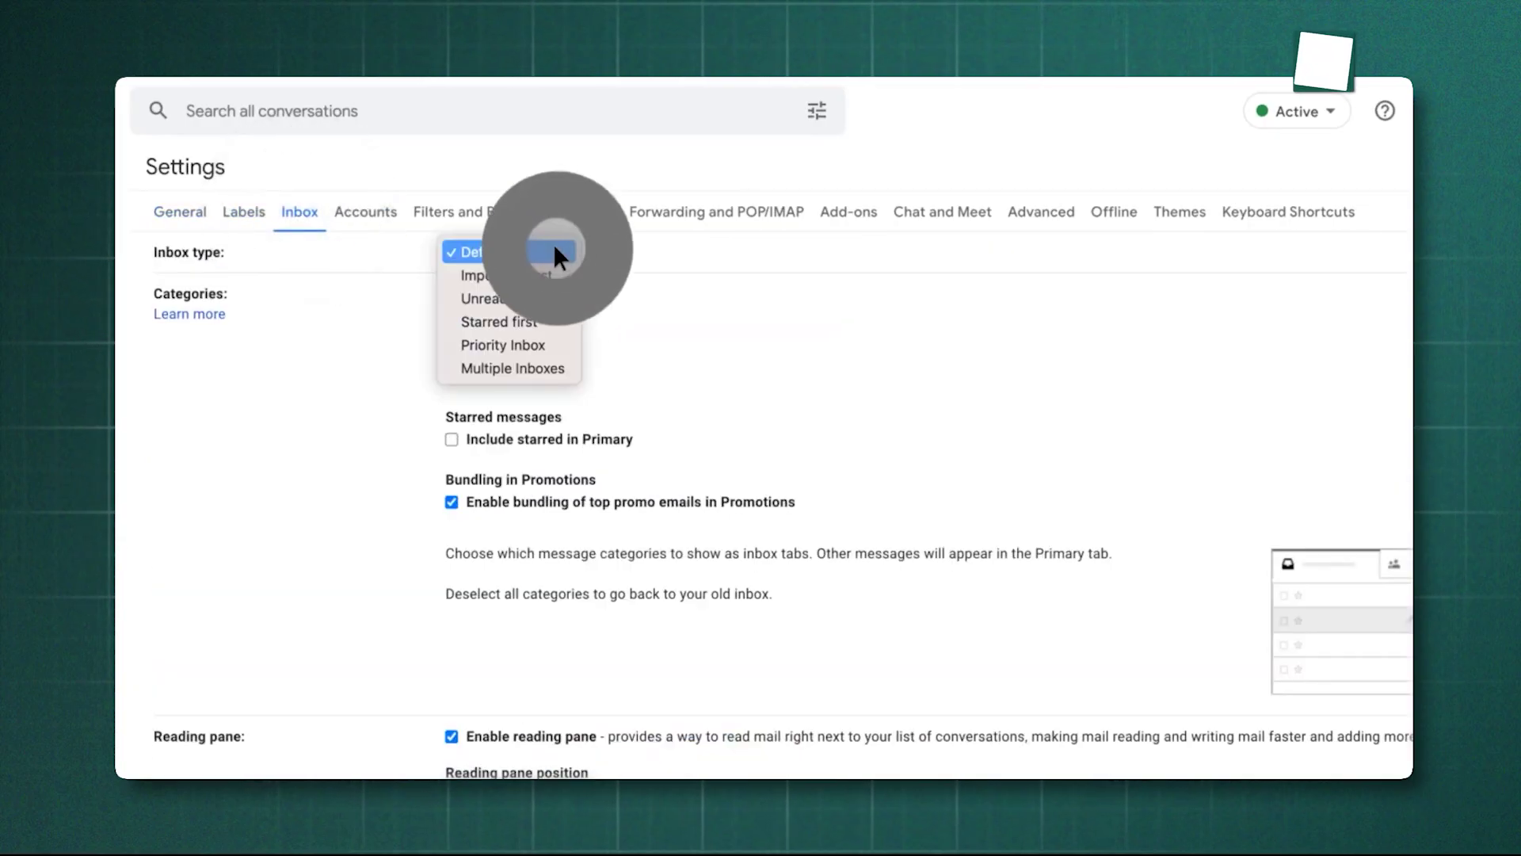
click(556, 366)
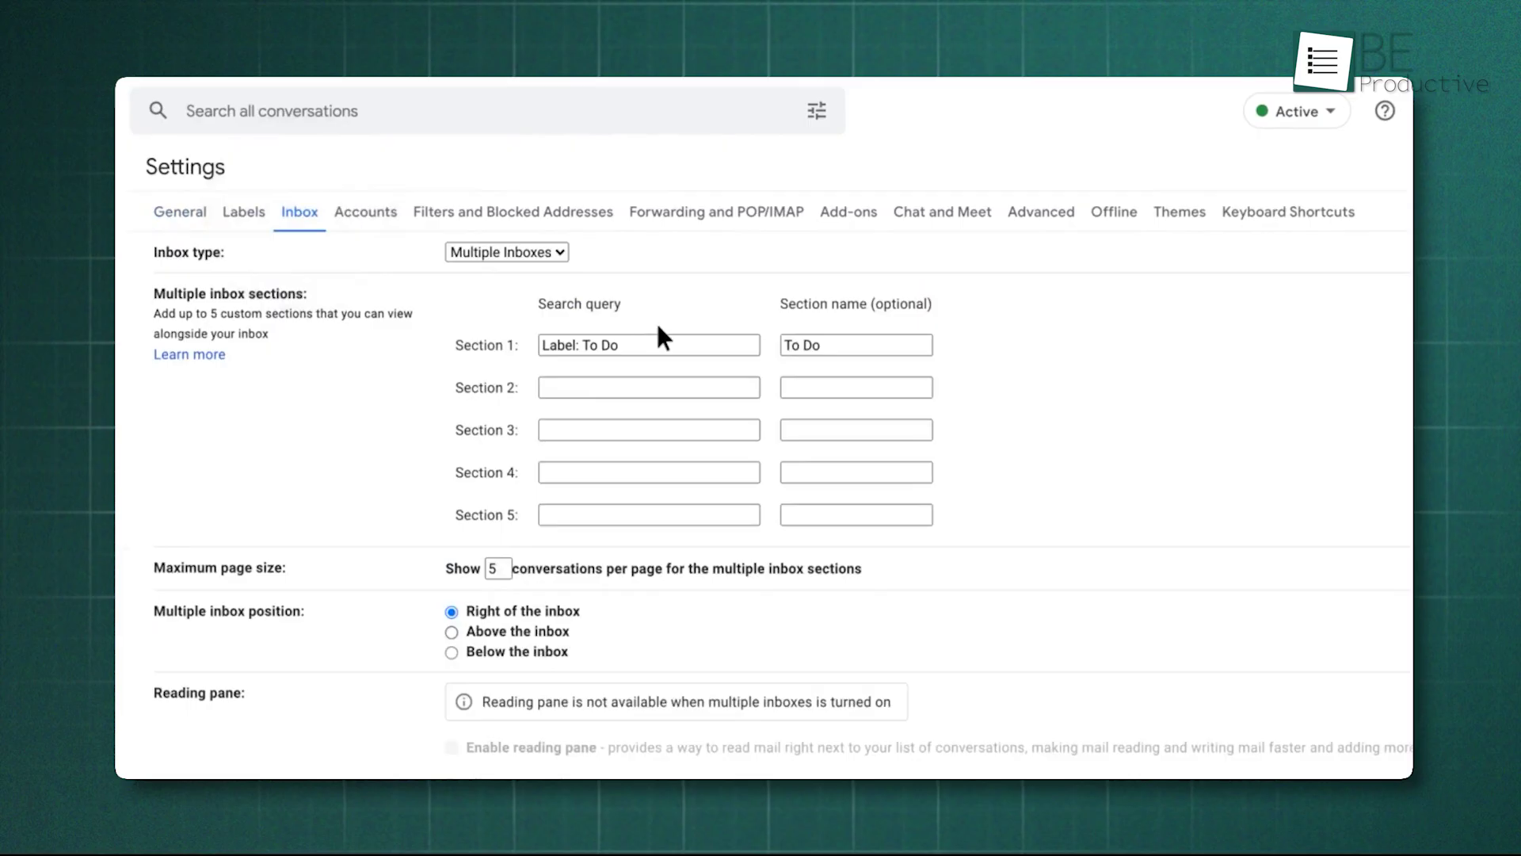
Step: Add a Section 2 filtering one sender's mail, named after that sender, placed above the inbox, and save
click(707, 343)
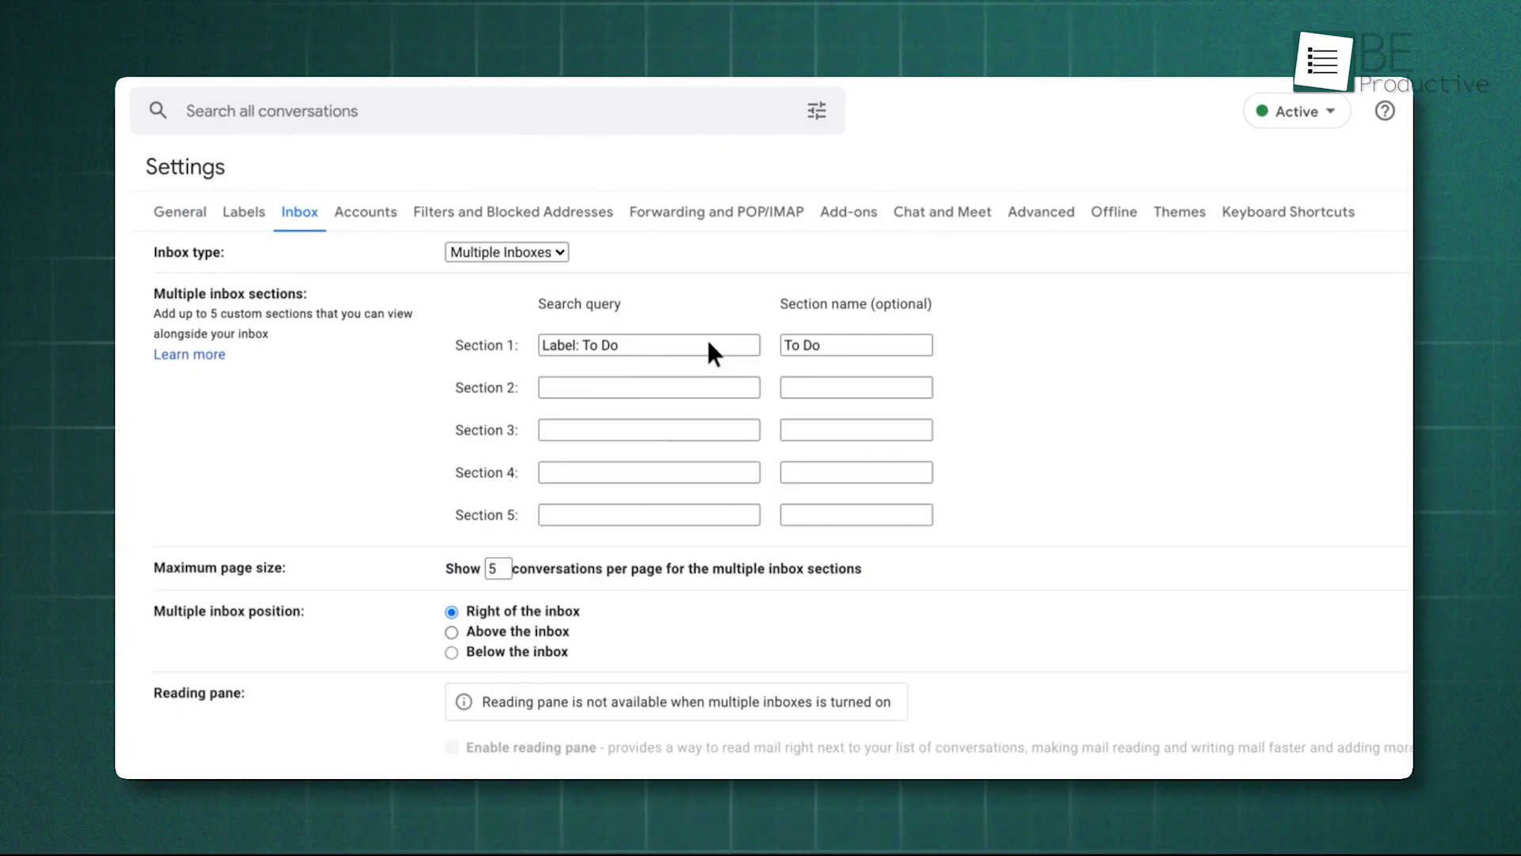
key(Tab)
key(Tab)
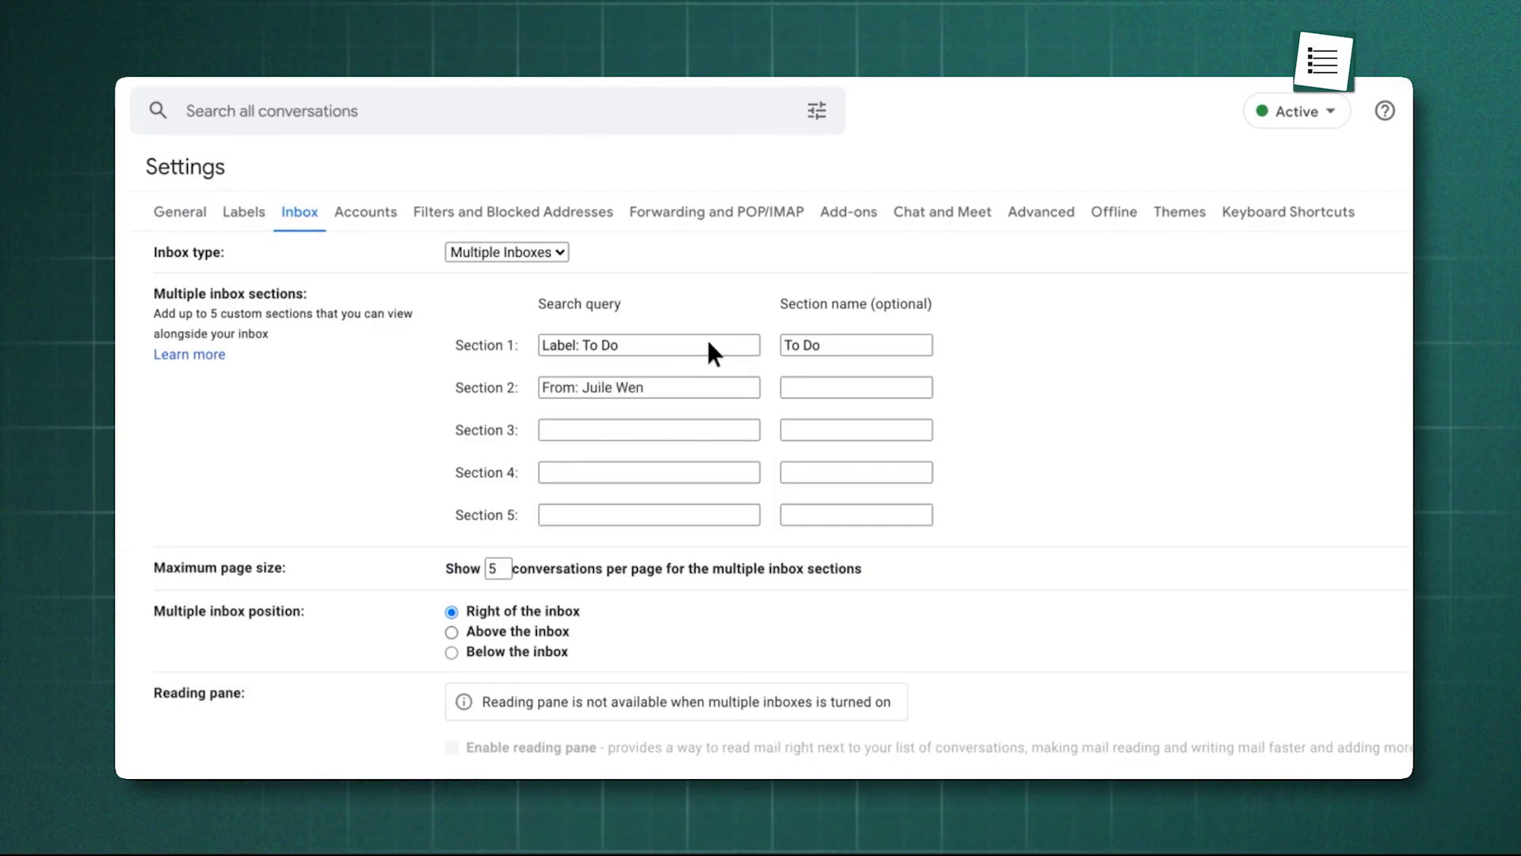
key(Tab)
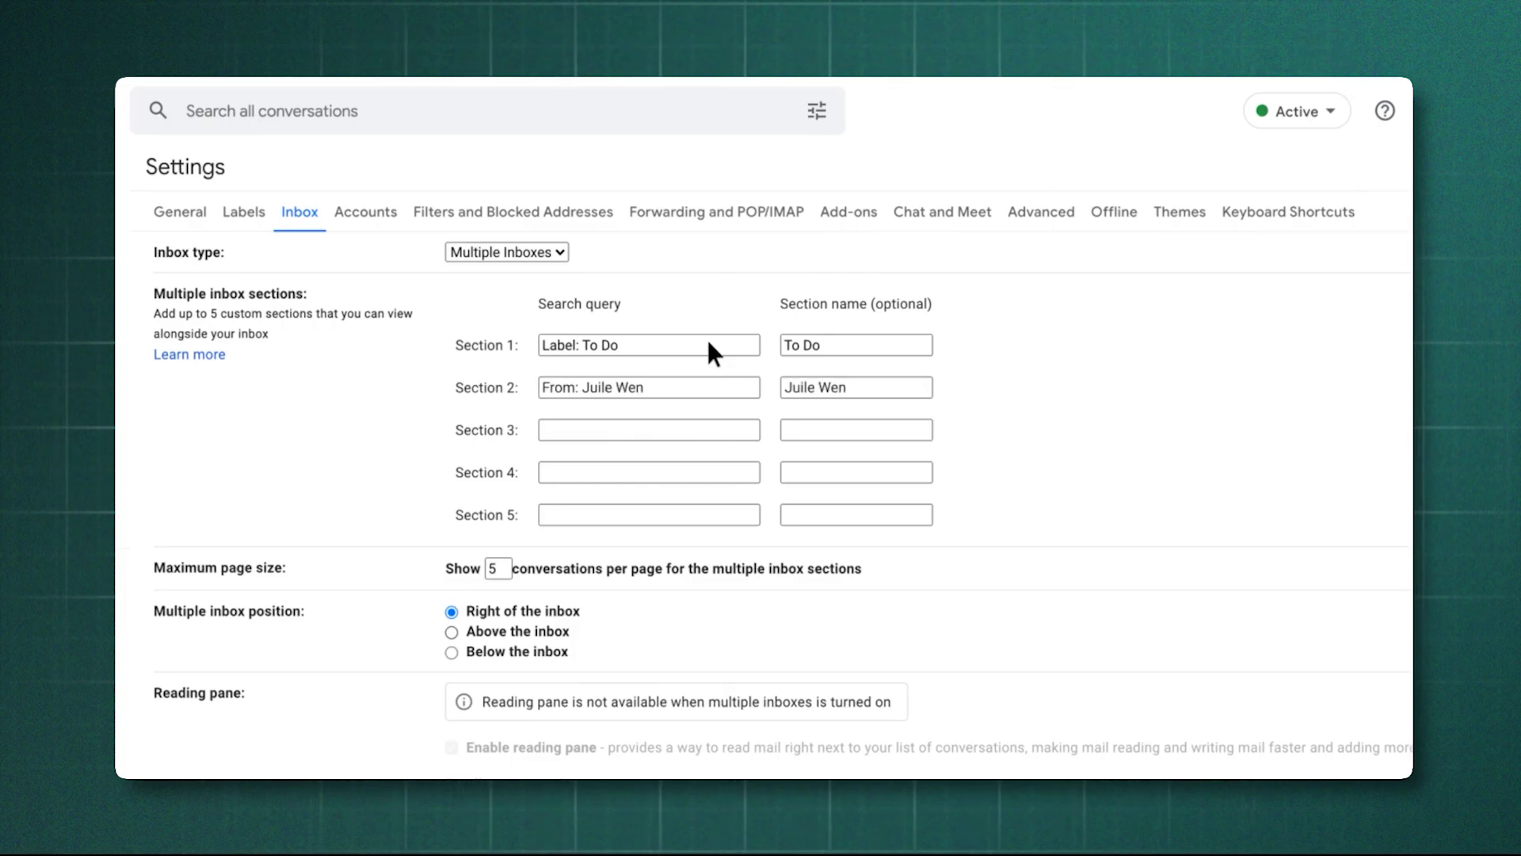
click(451, 631)
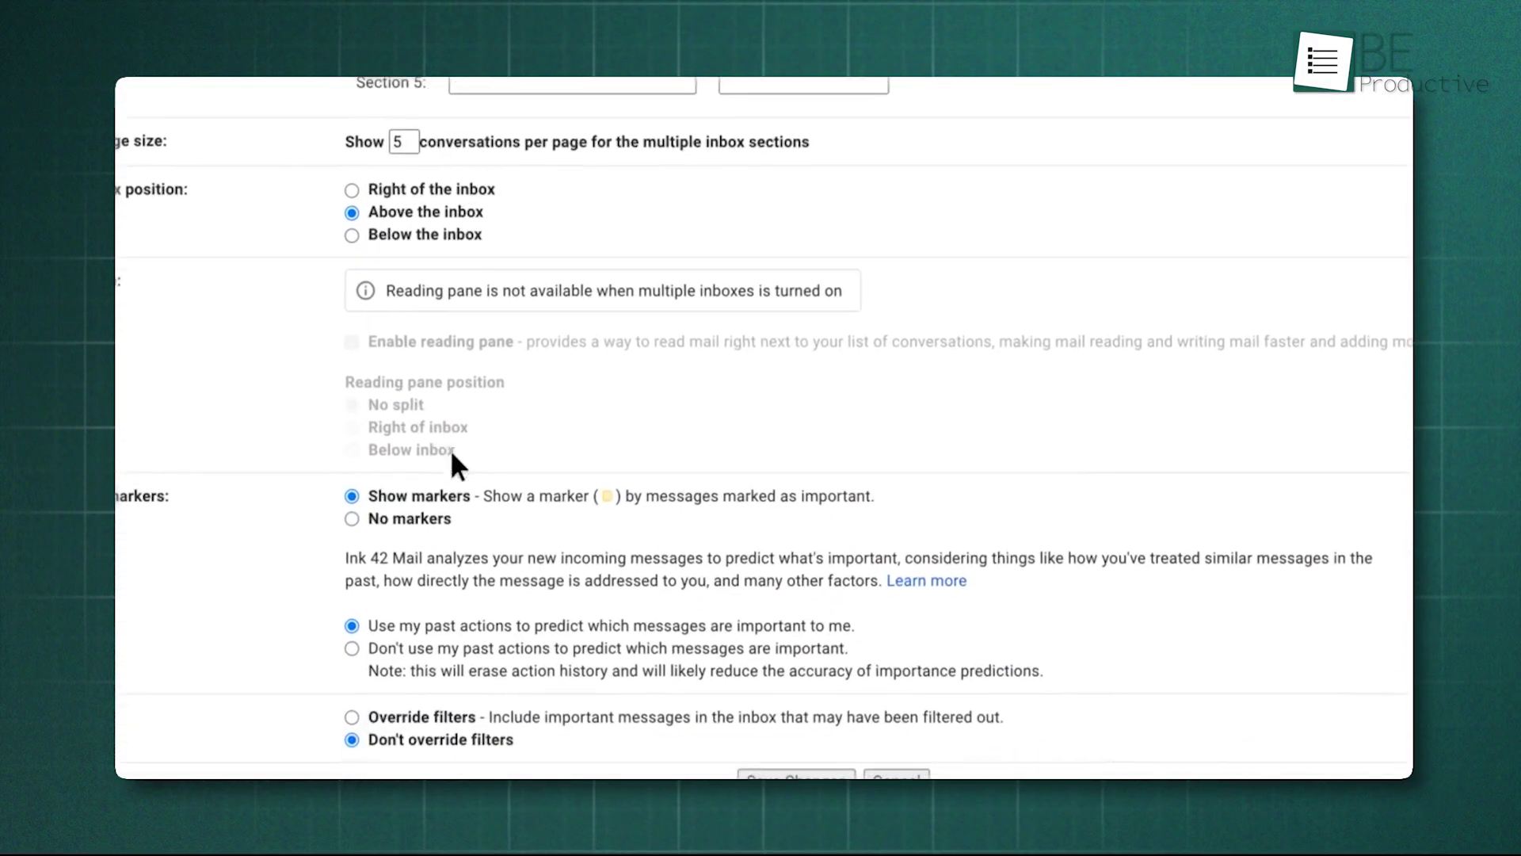
click(757, 749)
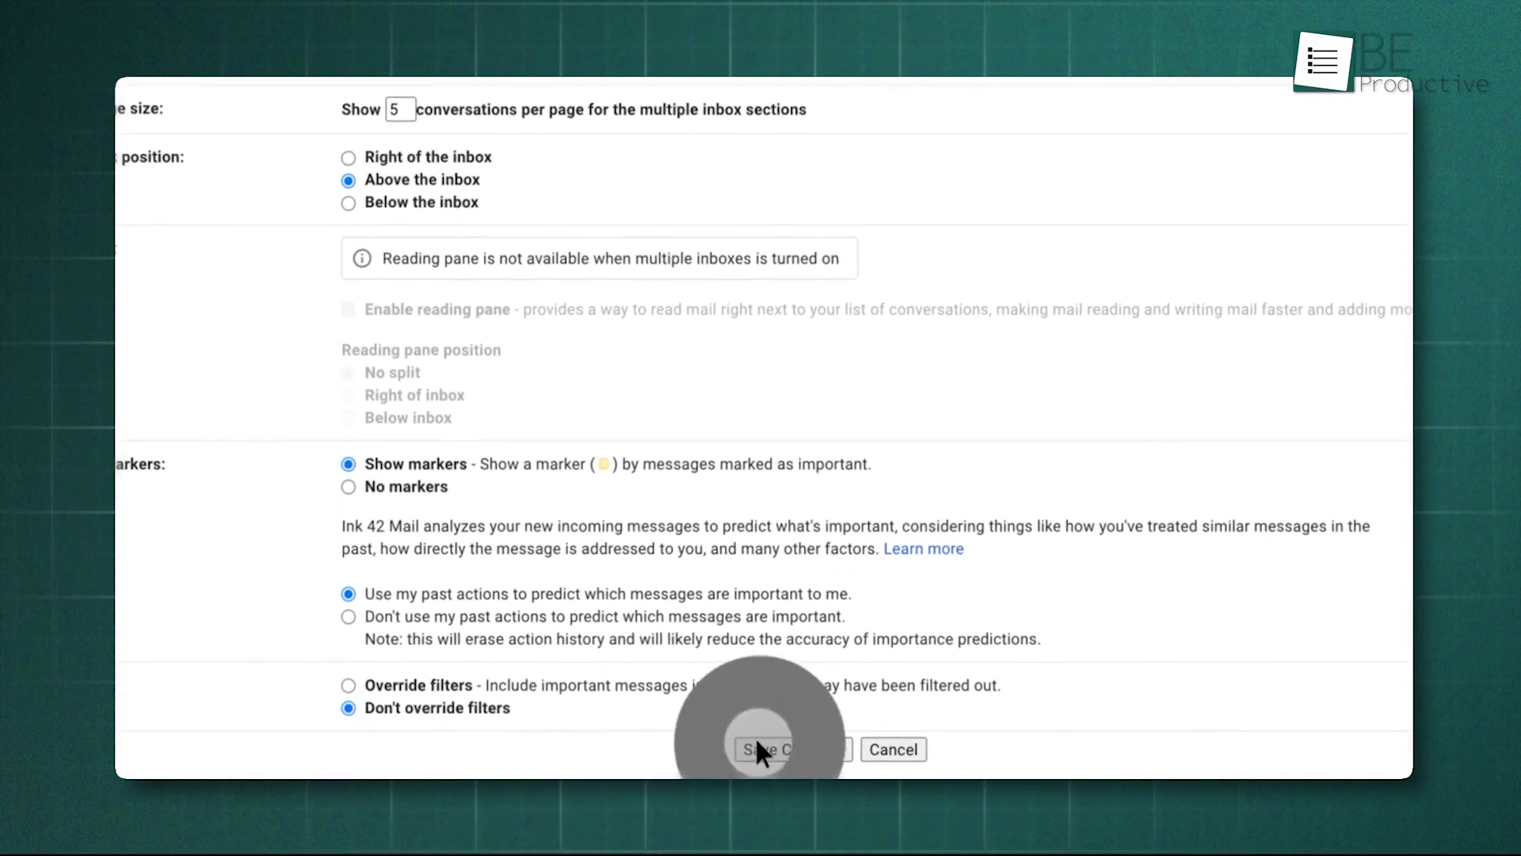